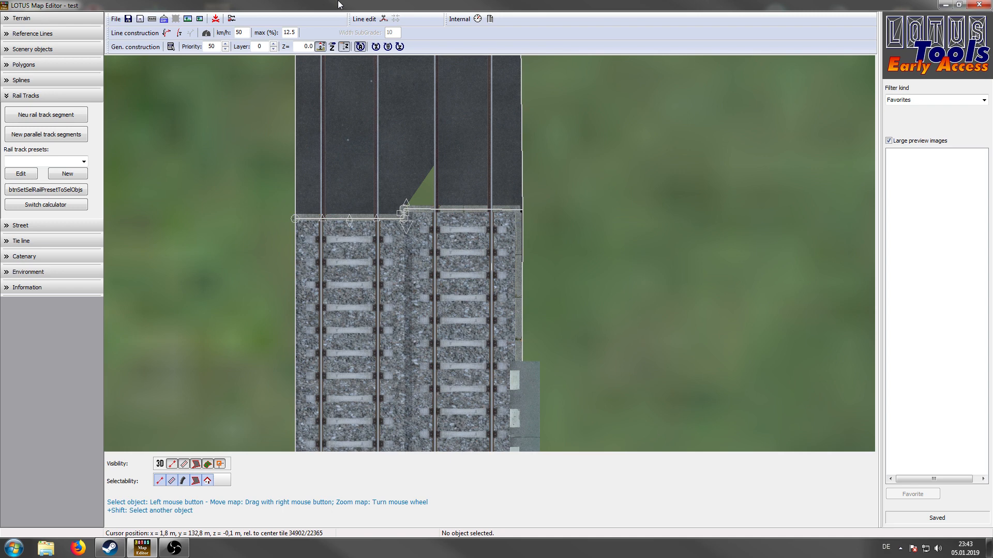
Inspect the object properties of the ballasted rail track segment on the side without a platform
click(354, 284)
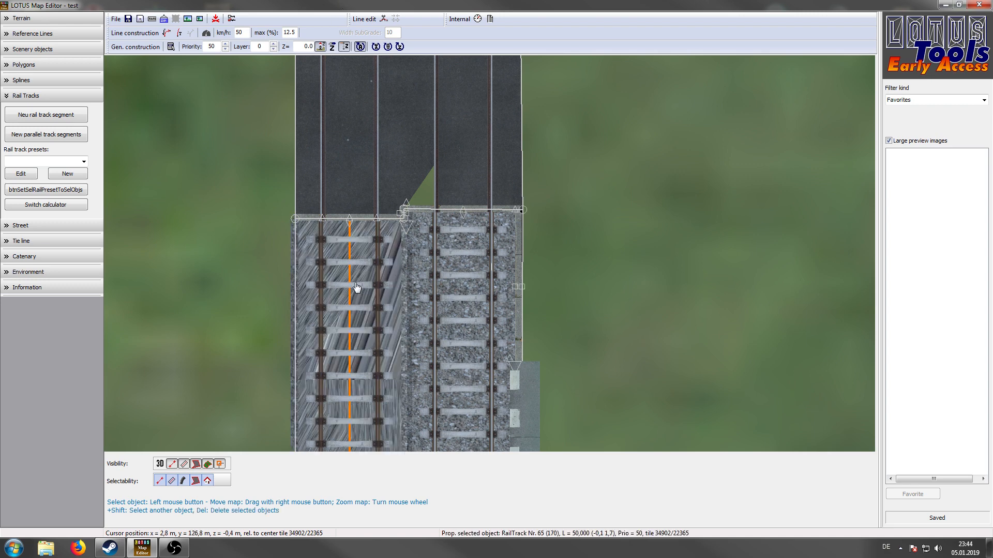
click(170, 47)
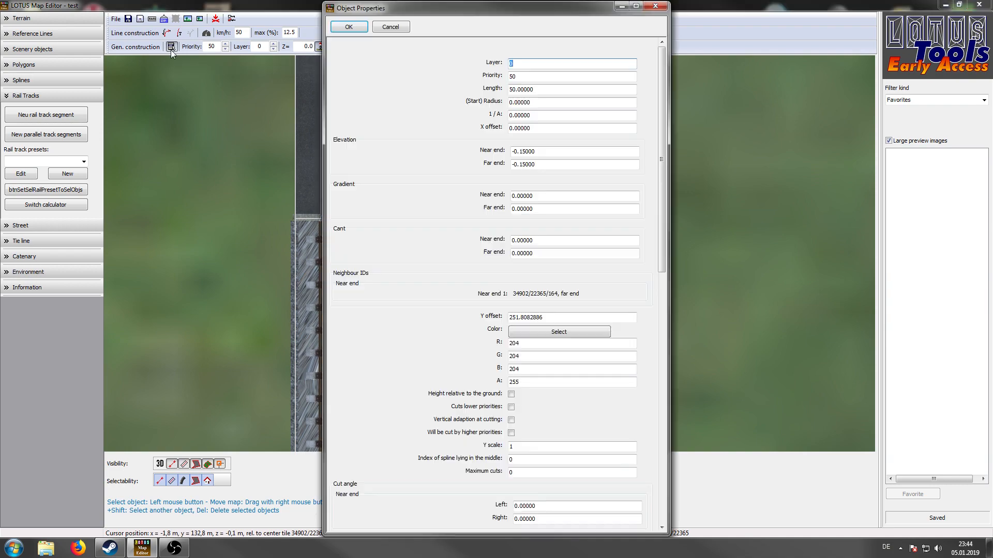
drag(660, 78, 657, 116)
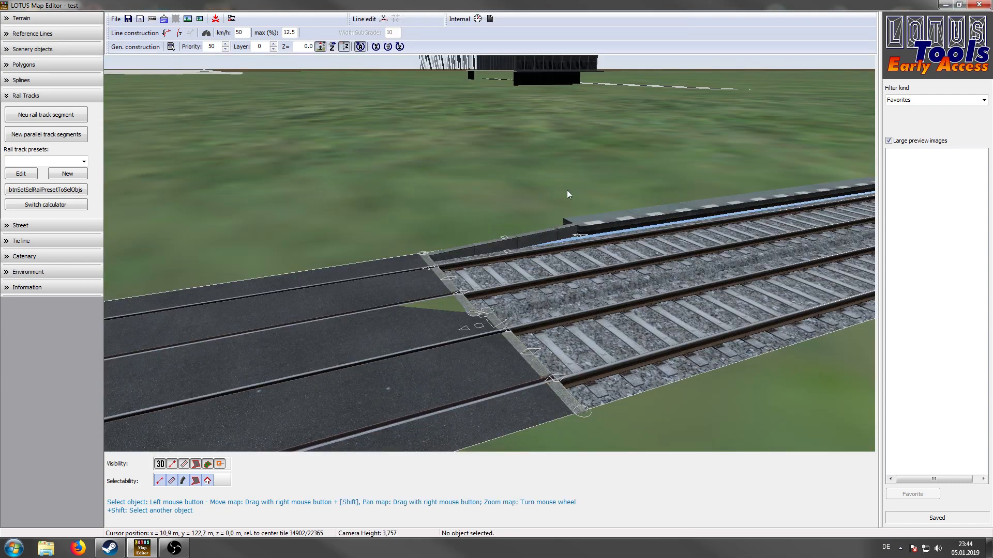
Examine in 3D where the ballasted tracks meet the paved section, including the curbstones and the start of the platform
right_drag(566, 194, 817, 155)
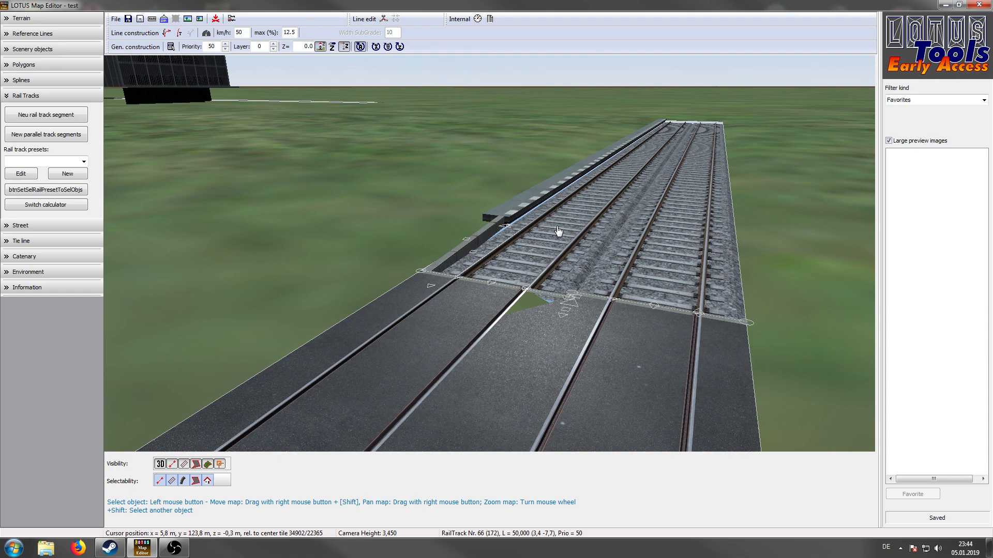
scroll(494, 264, up, 2)
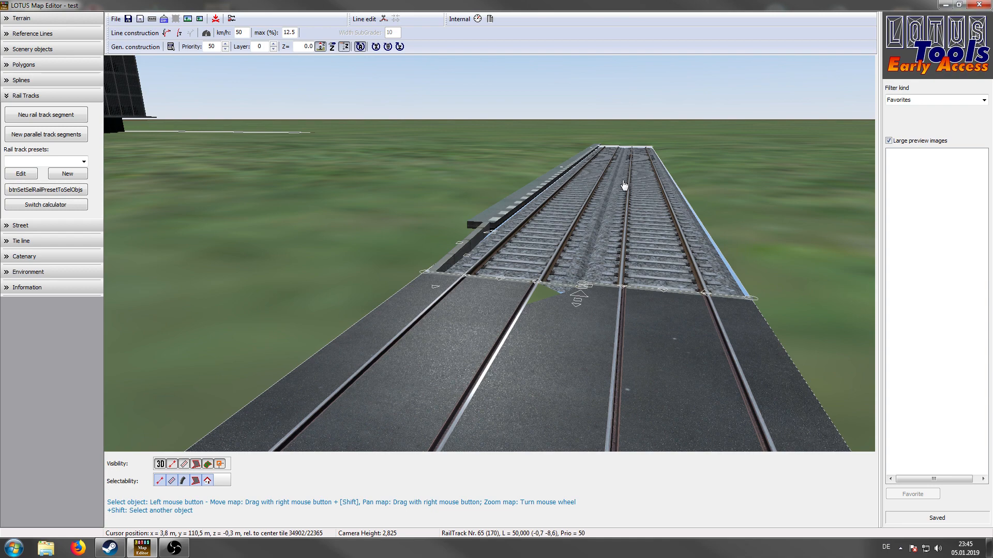
right_drag(567, 181, 439, 241)
scroll(631, 184, up, 4)
right_drag(698, 197, 654, 164)
scroll(724, 196, up, 1)
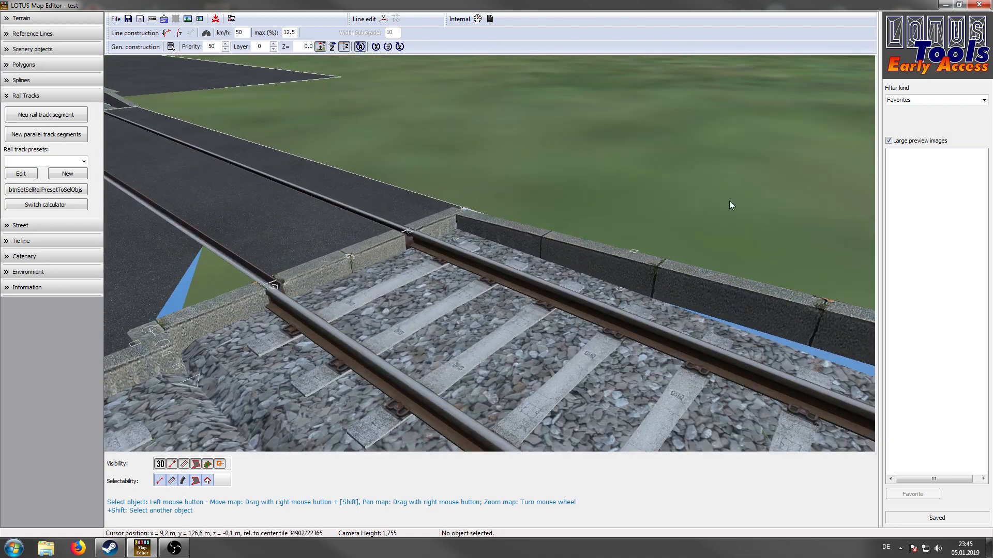
right_drag(730, 200, 658, 194)
scroll(659, 199, up, 2)
Show the favorite splines, choose plattform_low_1, and return to the top-down map view
click(21, 80)
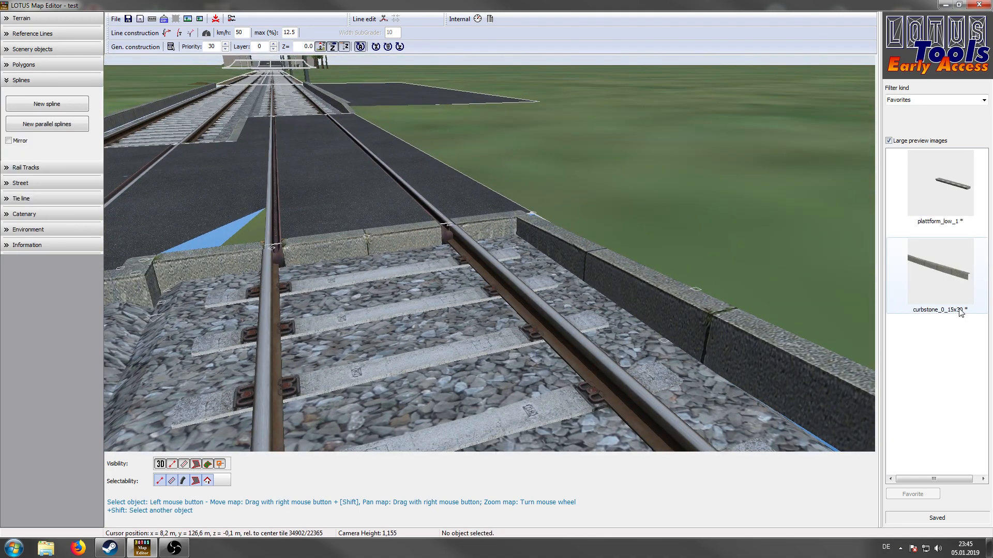
click(665, 259)
right_drag(665, 260, 565, 246)
scroll(616, 206, up, 3)
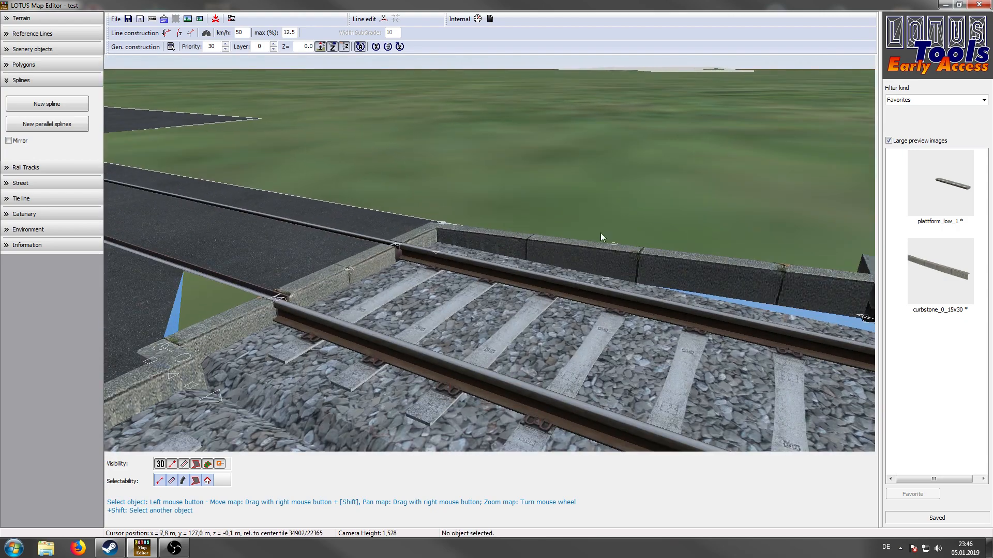
scroll(601, 243, down, 3)
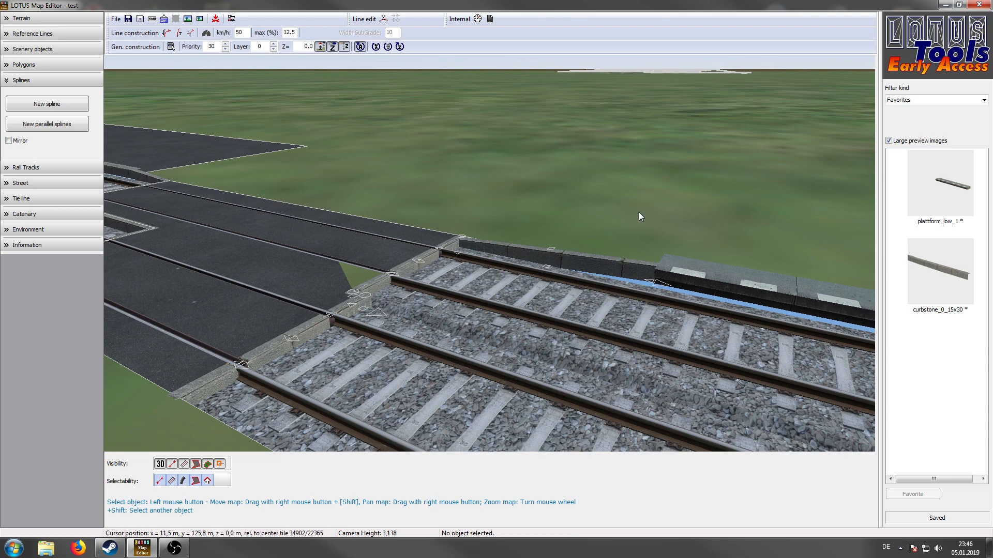
scroll(567, 321, up, 2)
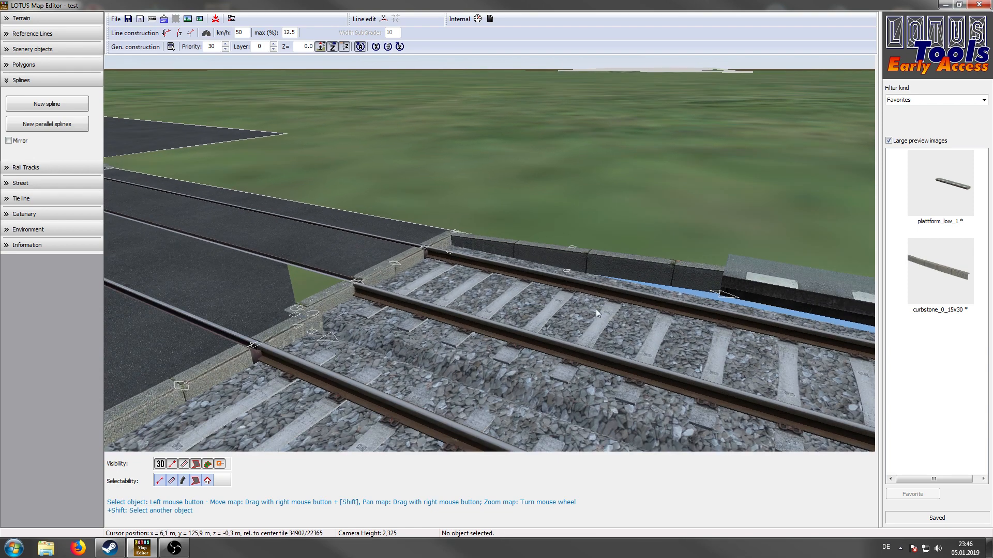
right_drag(675, 302, 667, 202)
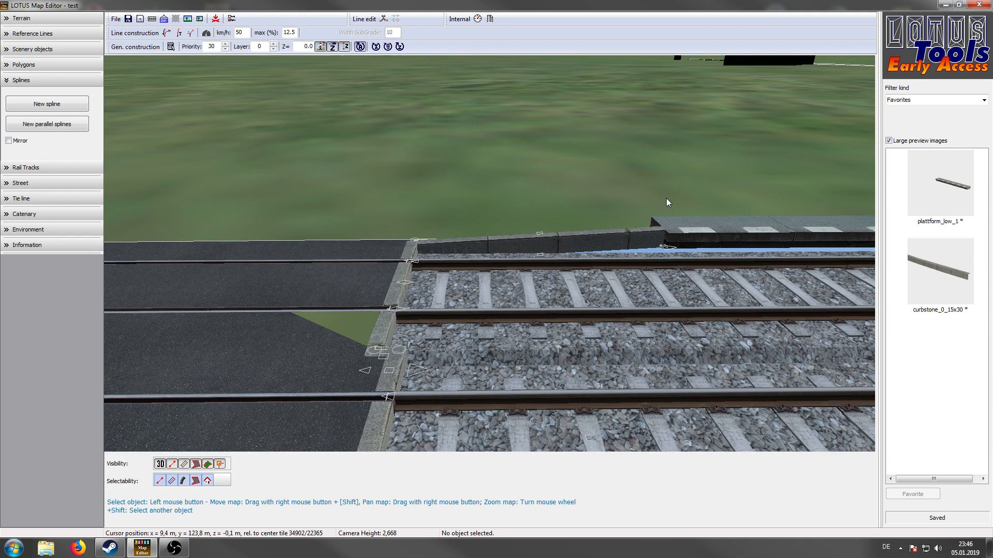
click(931, 189)
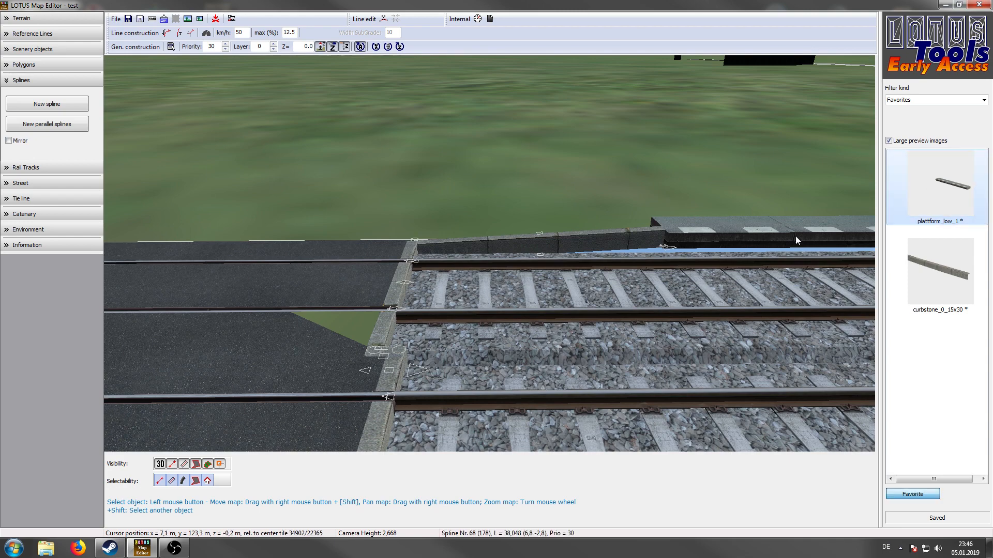
click(160, 464)
scroll(482, 244, down, 2)
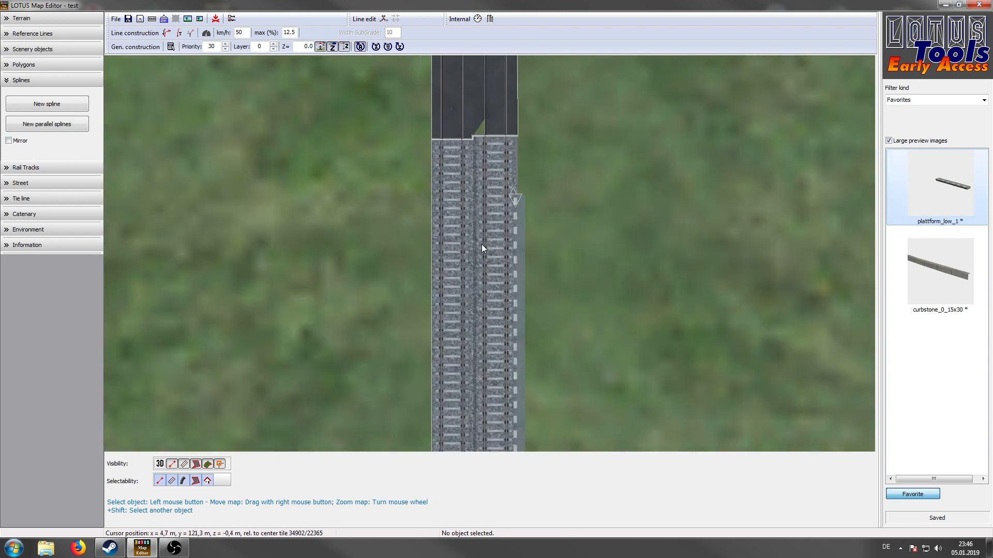
scroll(501, 311, up, 2)
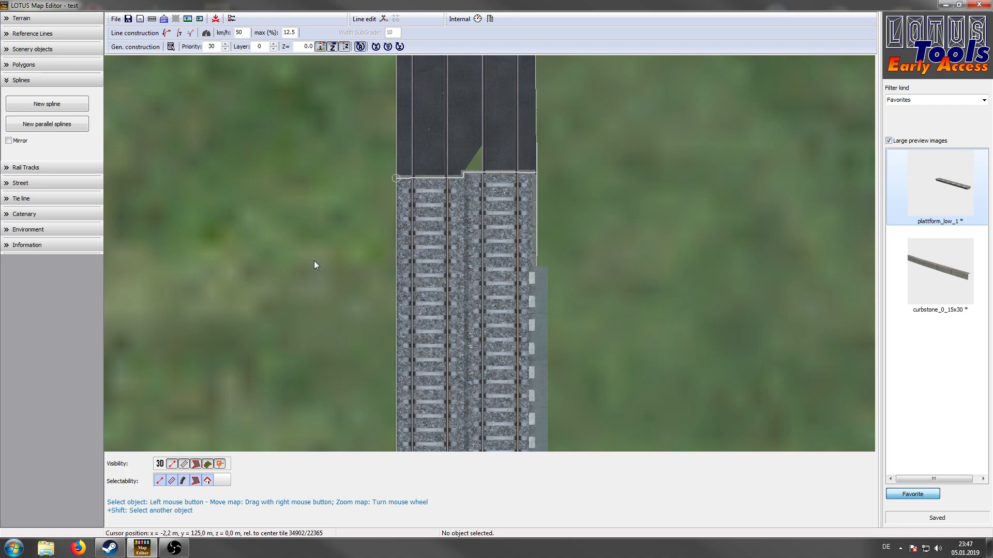
Examine the existing low platform in 3D from both ends and from behind, including its height relative to the tracks and ground
click(160, 464)
right_drag(444, 317, 303, 230)
scroll(306, 226, up, 4)
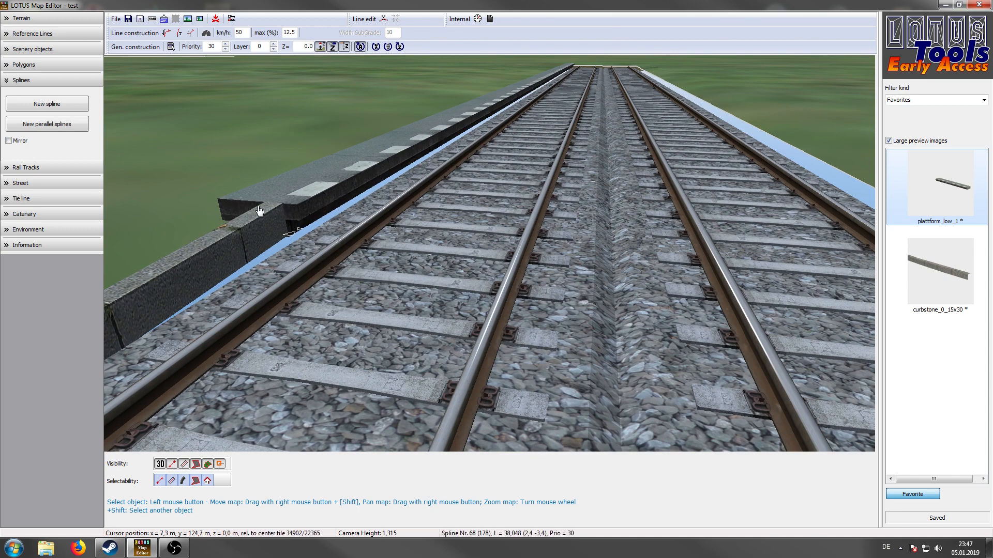
scroll(378, 248, down, 3)
scroll(380, 247, up, 2)
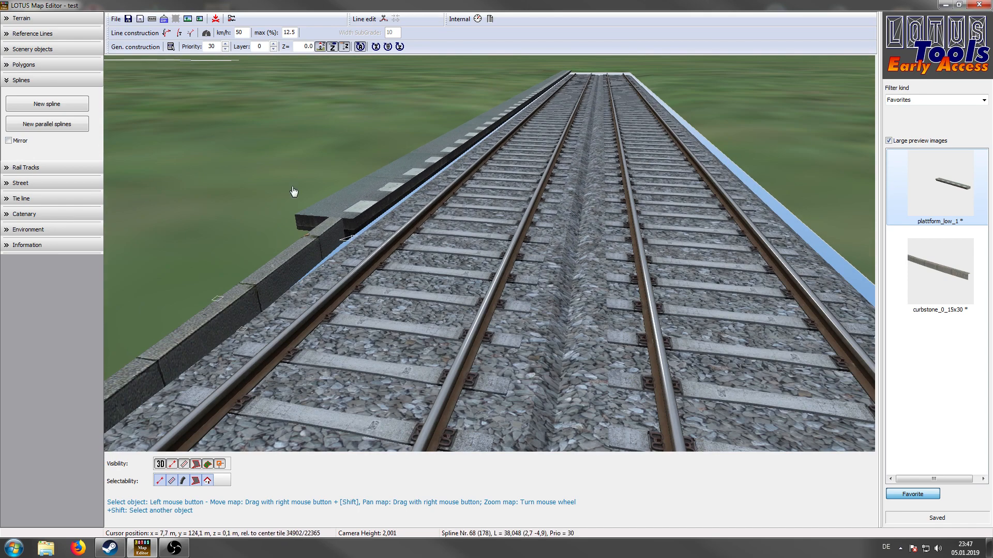
right_drag(497, 160, 405, 282)
scroll(439, 184, down, 2)
scroll(611, 158, down, 2)
right_drag(612, 157, 590, 246)
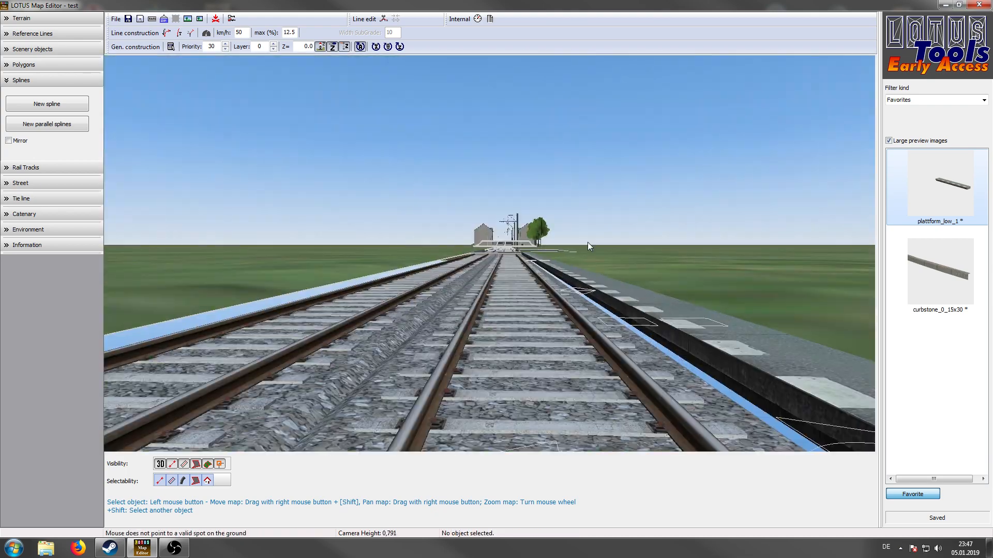
scroll(595, 247, up, 2)
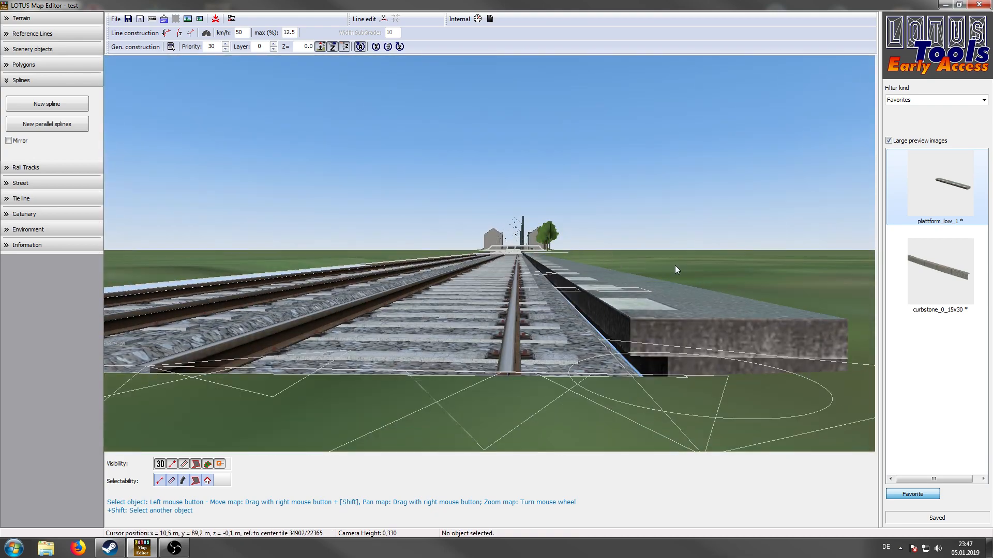
right_drag(675, 266, 683, 256)
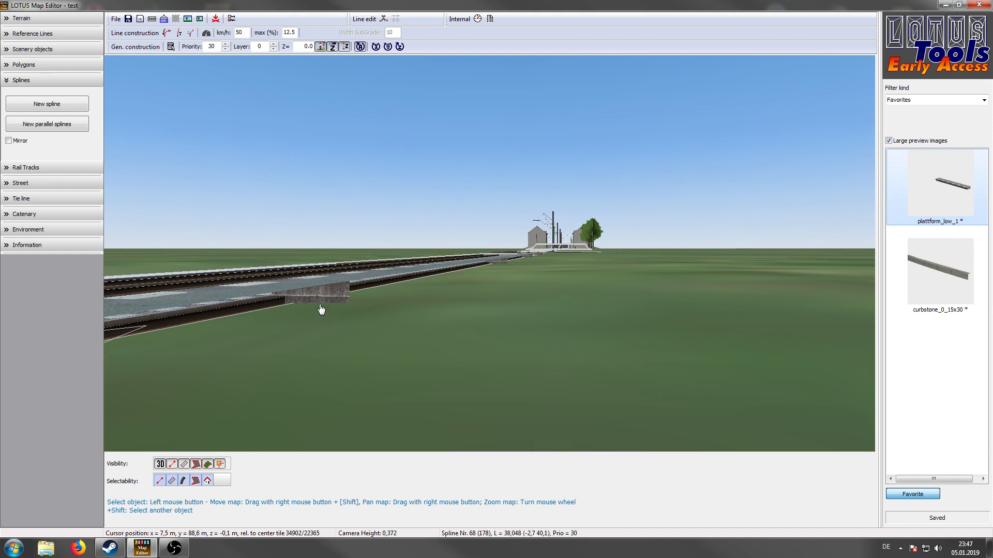
right_drag(437, 295, 463, 288)
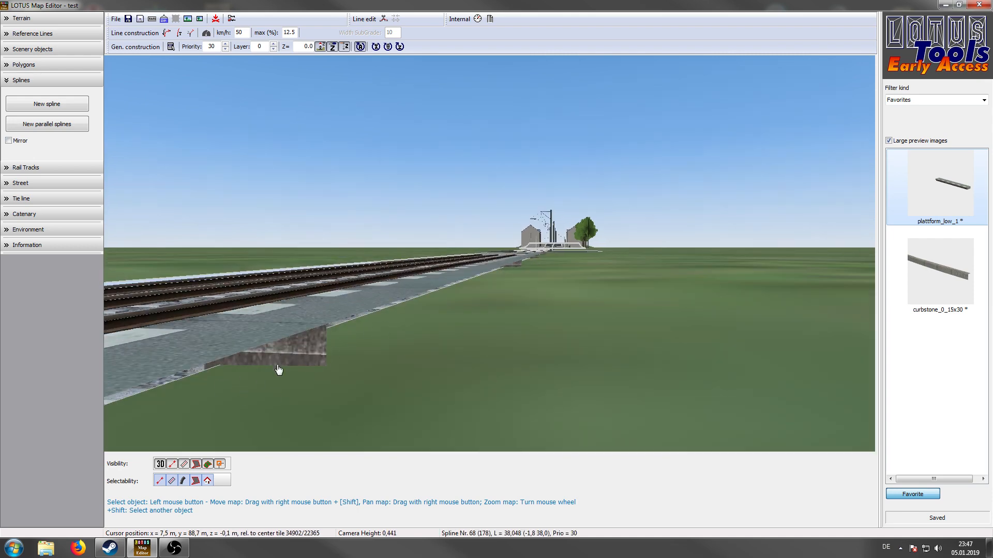
scroll(281, 369, down, 3)
right_drag(281, 369, 348, 358)
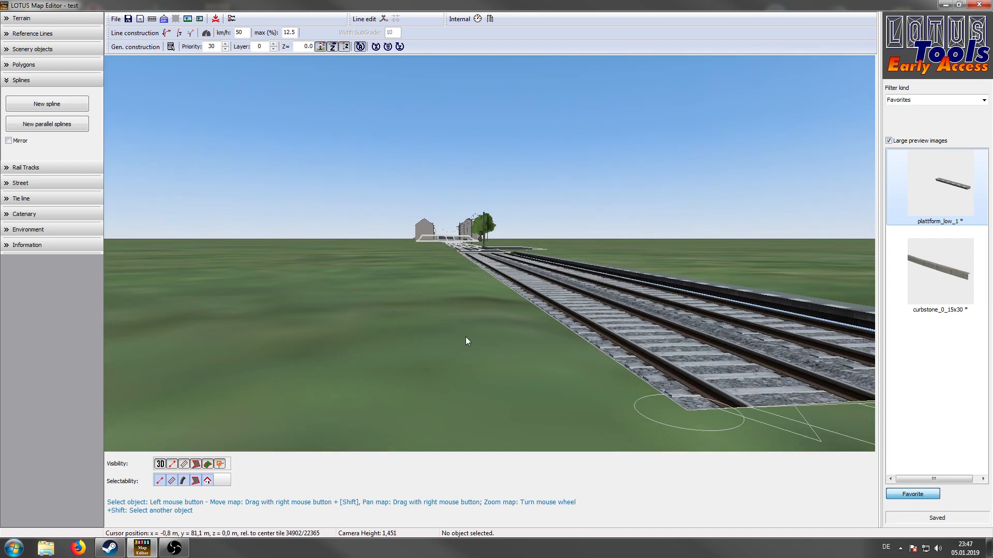
right_drag(466, 341, 524, 308)
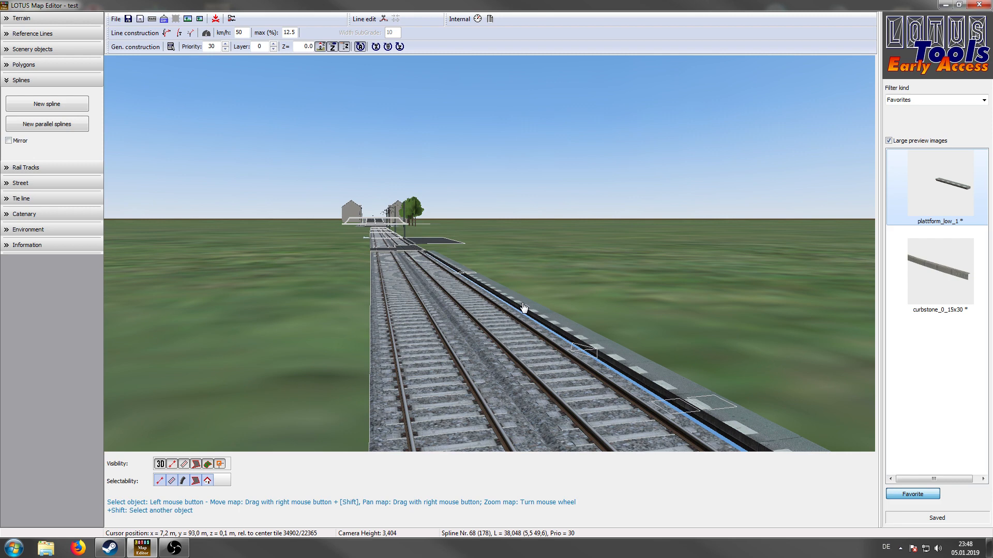
Lay a plattform_low_1 spline parallel to the outer rail track without a platform, at an X offset of about 1.23 m
key(space)
right_drag(487, 296, 547, 278)
scroll(548, 277, up, 1)
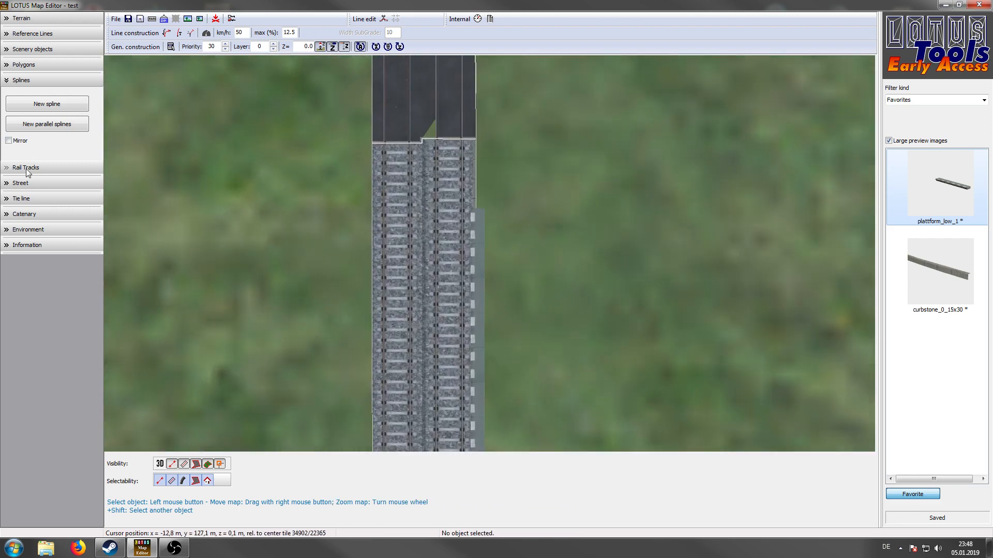
click(41, 171)
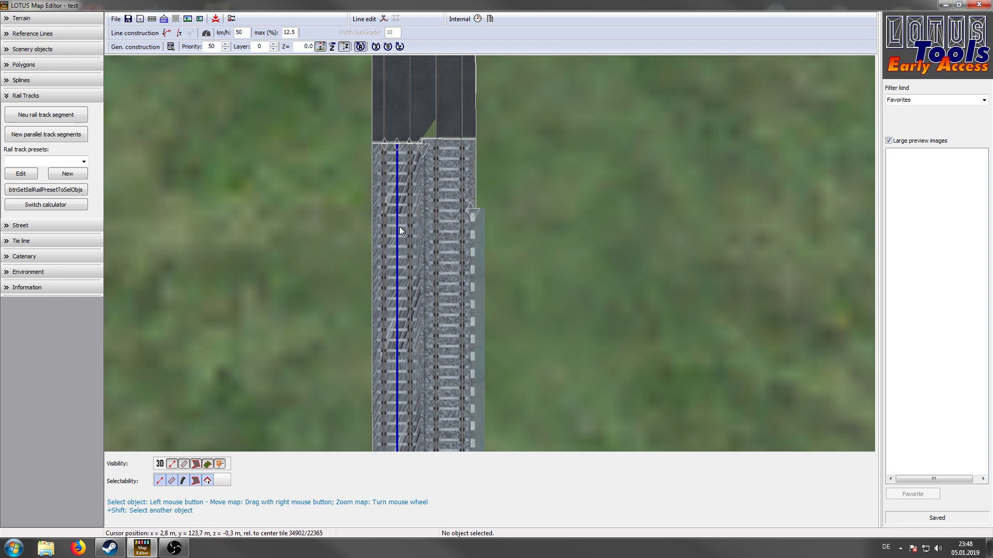
click(48, 81)
click(937, 185)
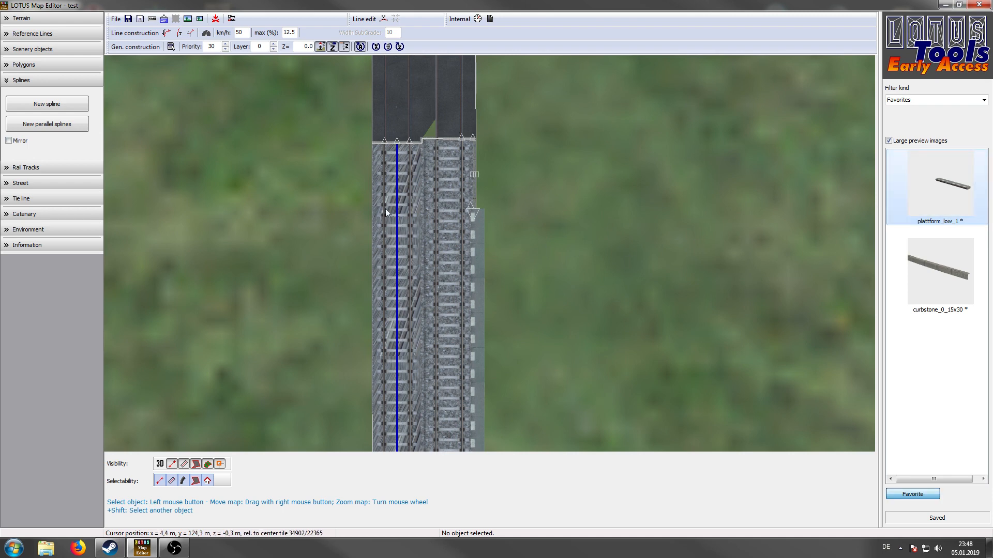
click(49, 126)
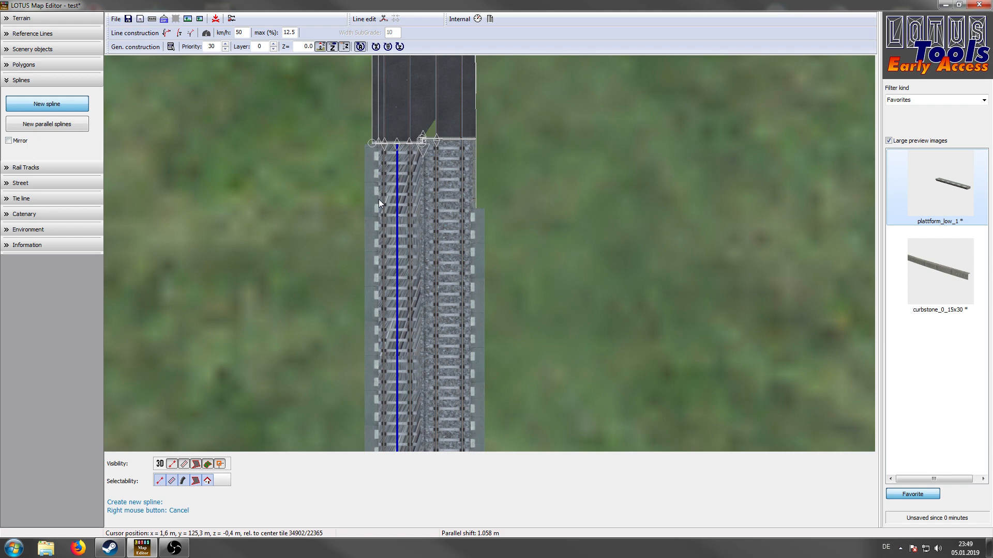
click(378, 202)
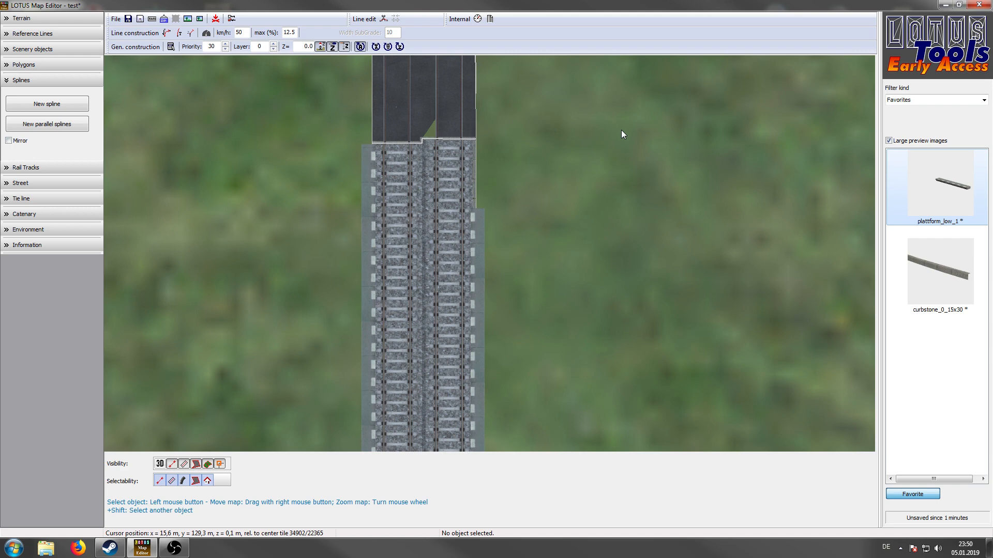
Set the new platform spline's near-end and far-end elevation to -0.15
scroll(622, 129, up, 5)
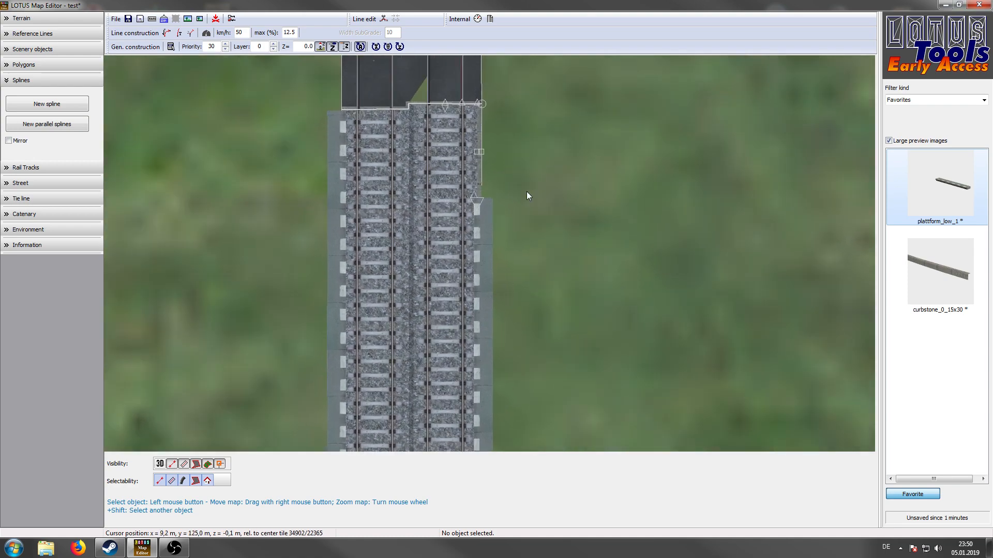
click(394, 188)
scroll(265, 252, up, 1)
right_drag(268, 222, 370, 209)
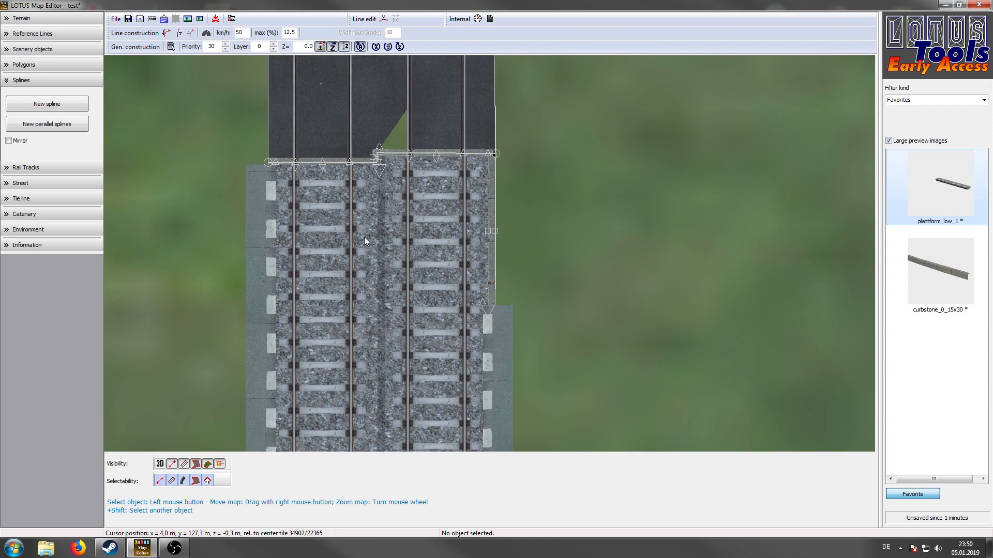
click(161, 464)
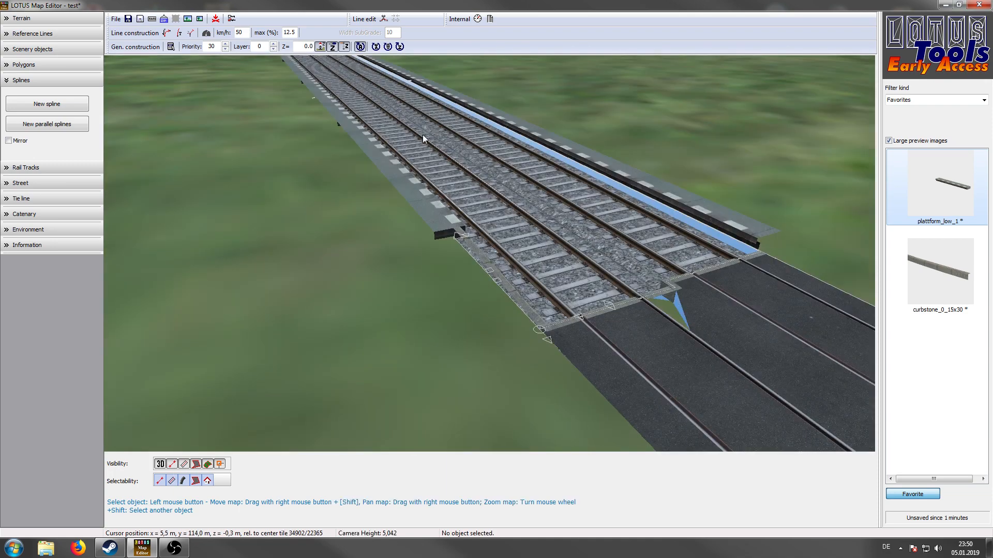
click(554, 145)
click(171, 47)
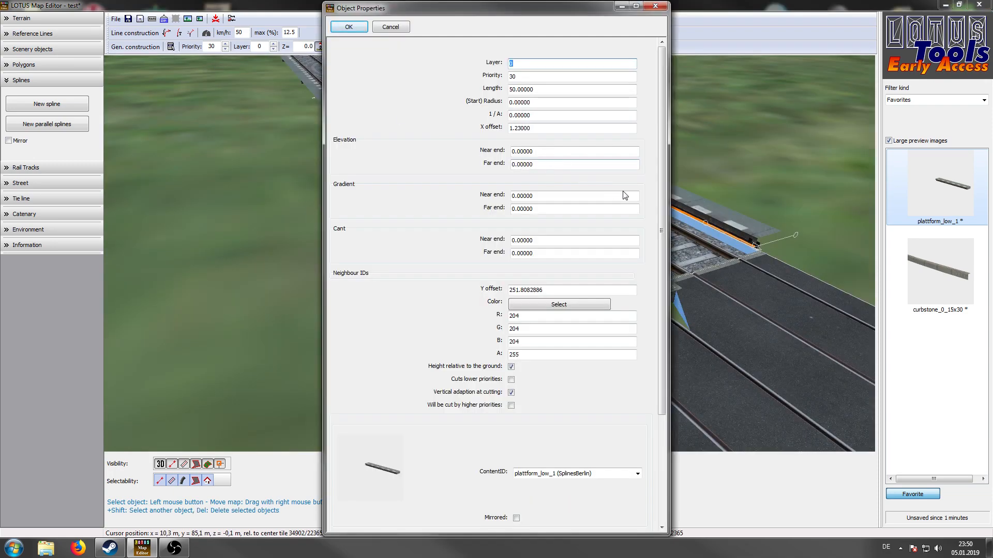
double_click(548, 151)
text(-0.145)
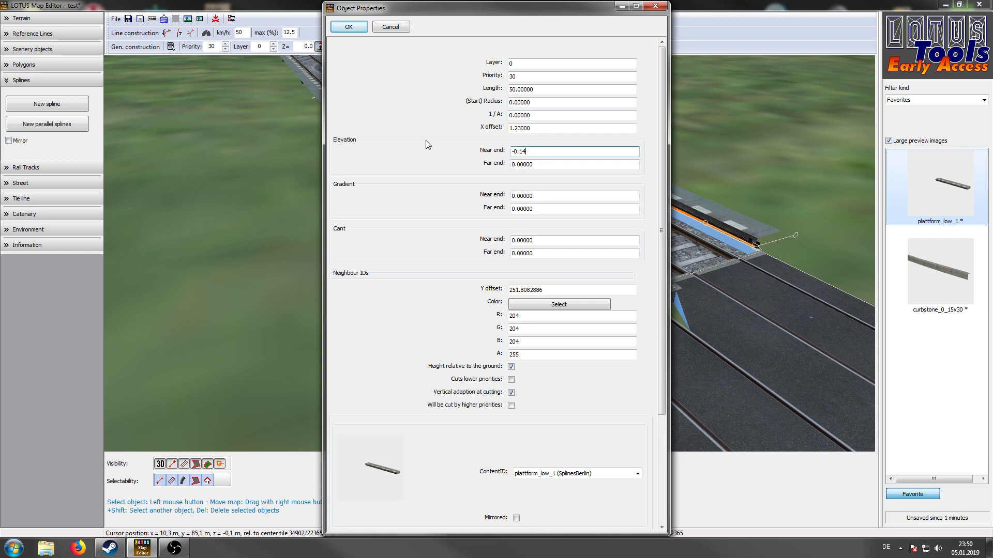
key(BackSpace)
text(5)
key(Tab)
text(-0.15)
key(Return)
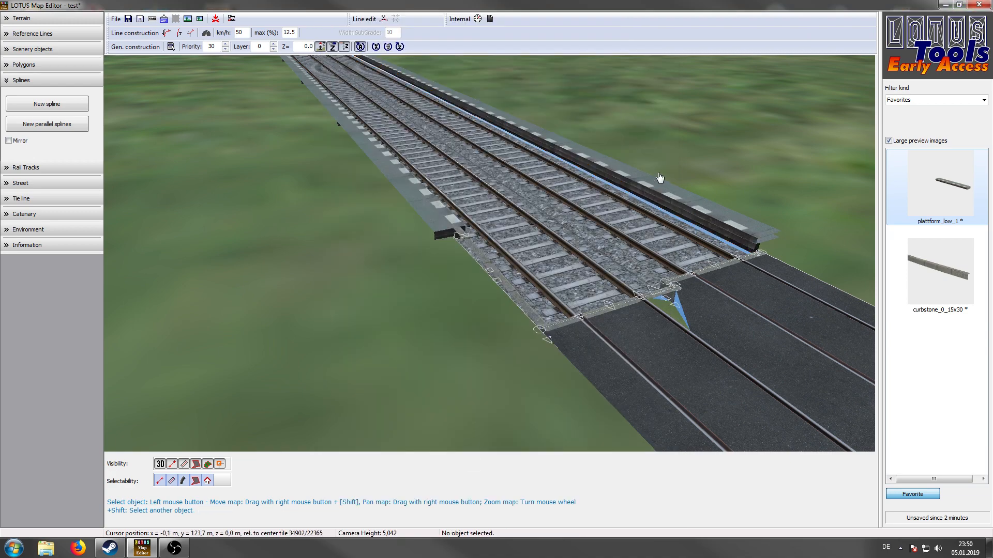
Split the new platform's spline a few metres before the road crossing, leaving its main part about 46.1 m long
scroll(658, 178, up, 2)
right_drag(501, 341, 628, 292)
click(530, 277)
scroll(530, 277, down, 3)
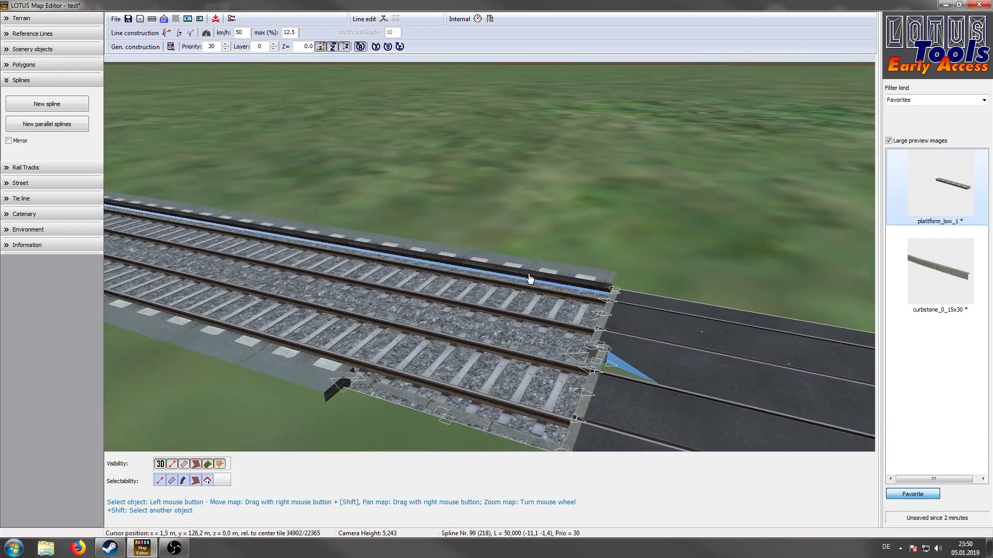
click(532, 277)
scroll(482, 279, down, 2)
right_drag(417, 253, 511, 287)
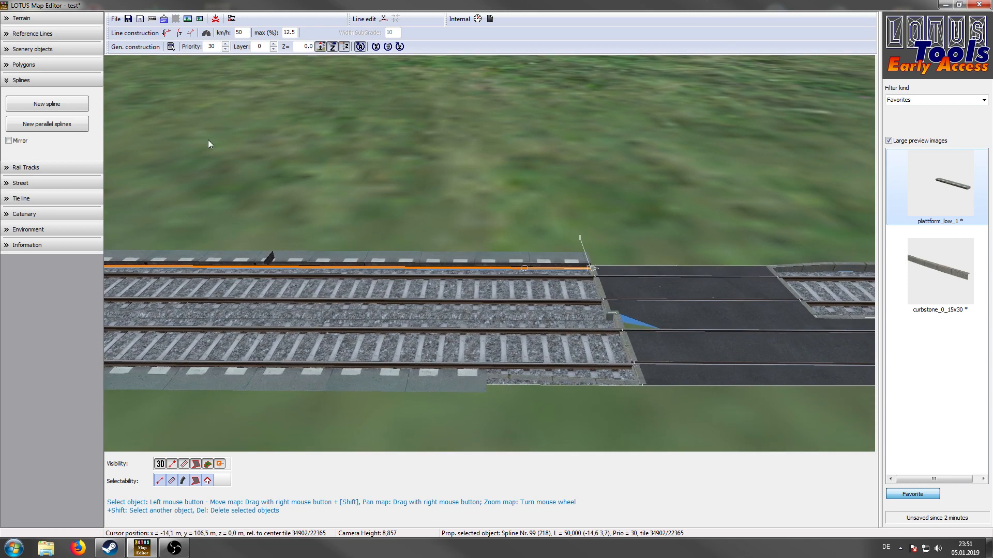
click(383, 19)
click(483, 265)
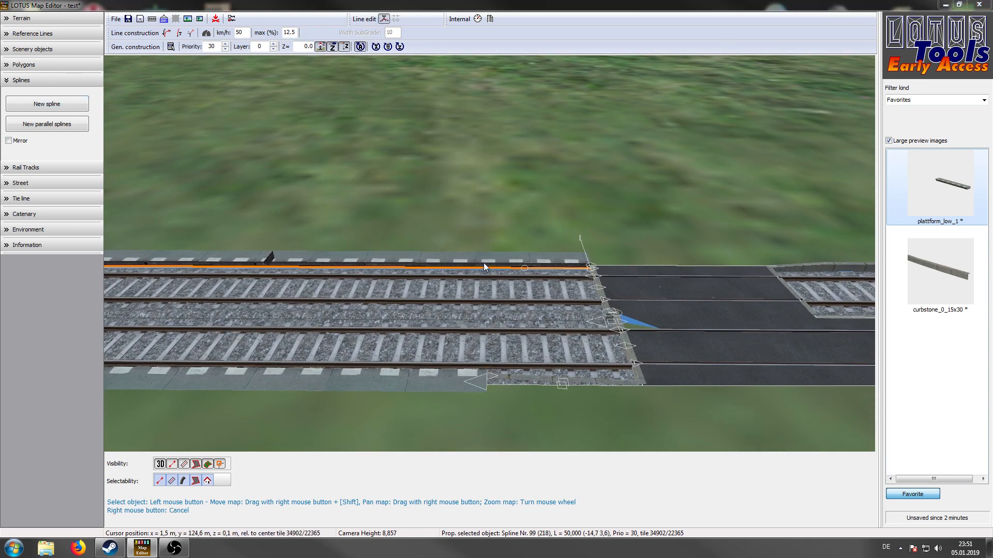
click(526, 288)
Delete the short platform piece next to the road crossing and change the Y offset of the remaining platform spline
scroll(510, 262, up, 2)
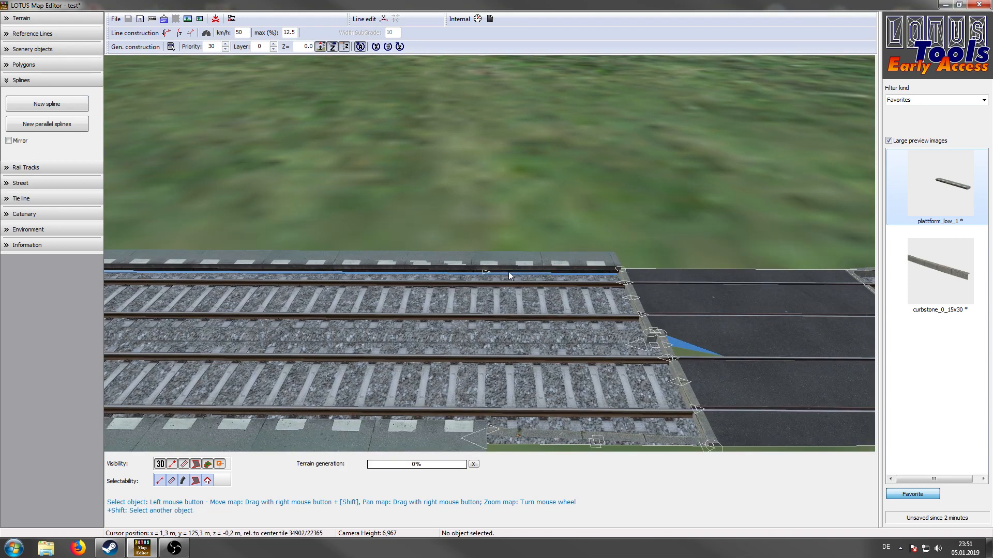
right_drag(507, 272, 394, 250)
click(395, 250)
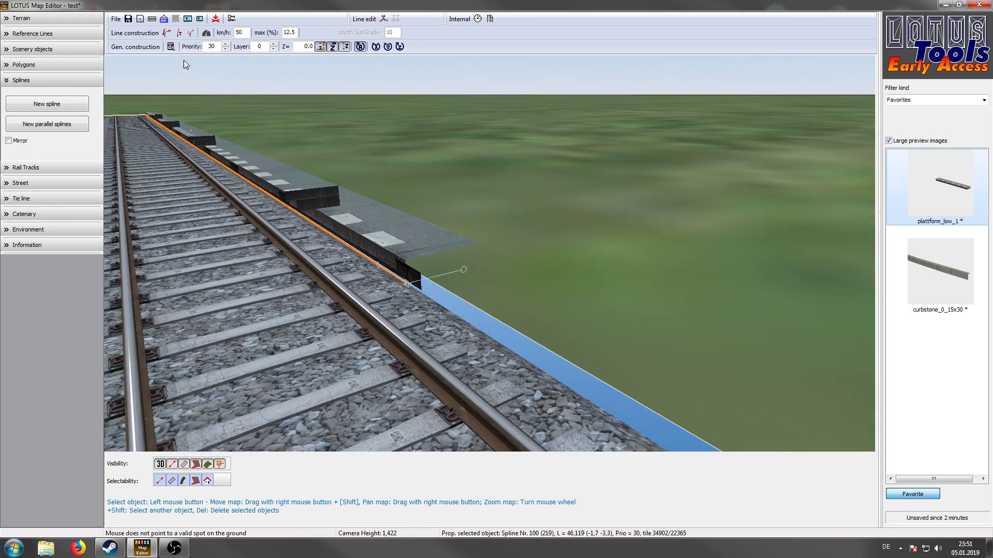
click(171, 46)
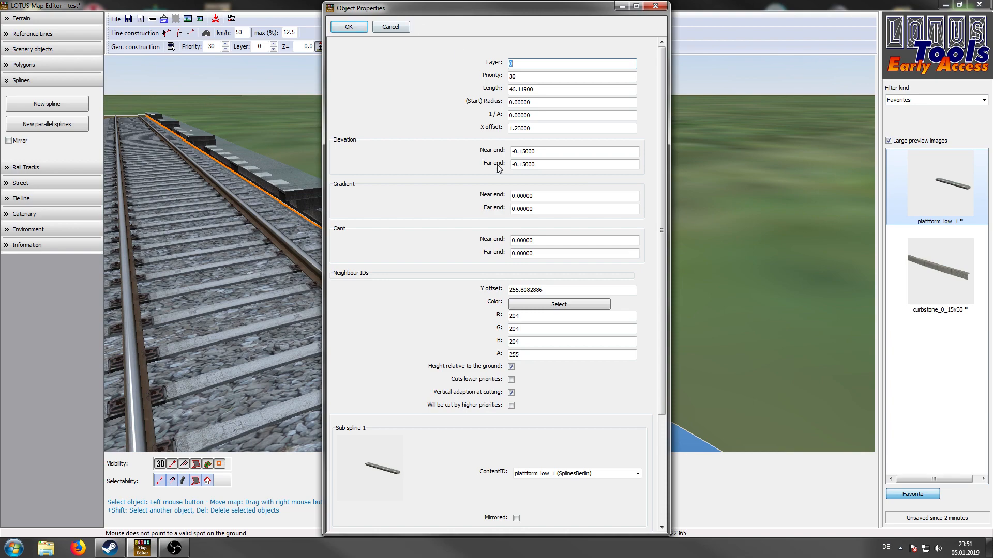
drag(551, 290, 469, 298)
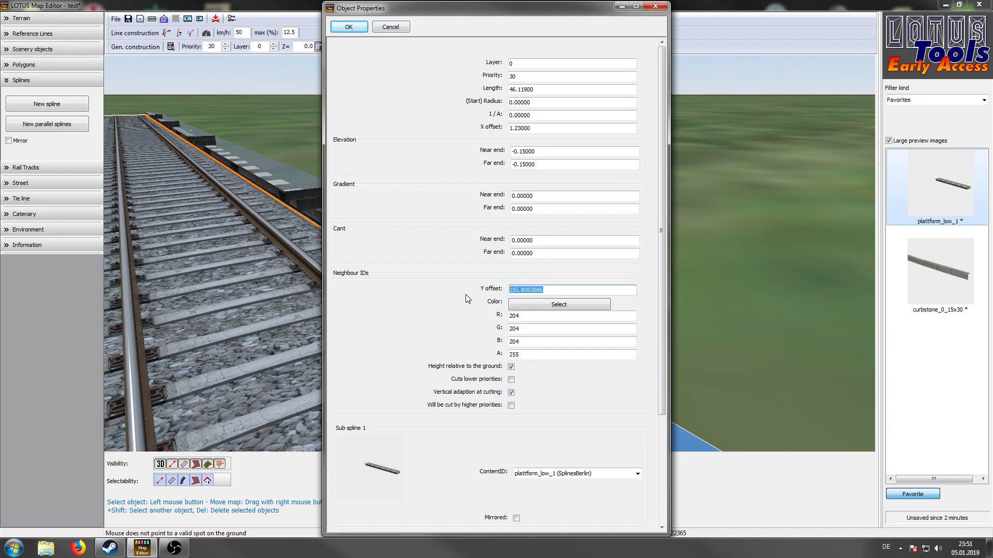
key(Return)
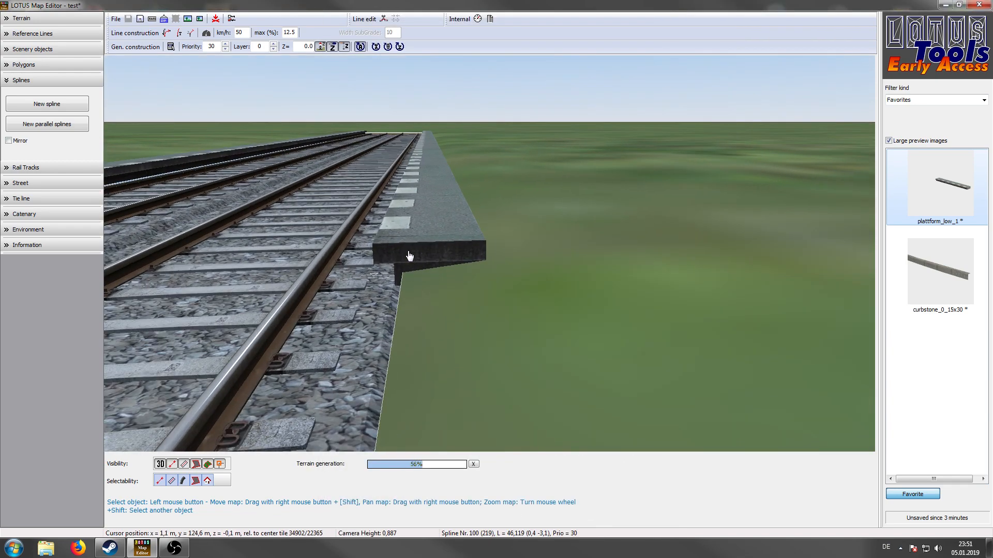
Split the remaining platform spline at the cross seam near its middle, making the part away from the crossing about 22.1 m long
right_drag(463, 286, 491, 252)
scroll(341, 274, down, 5)
click(602, 214)
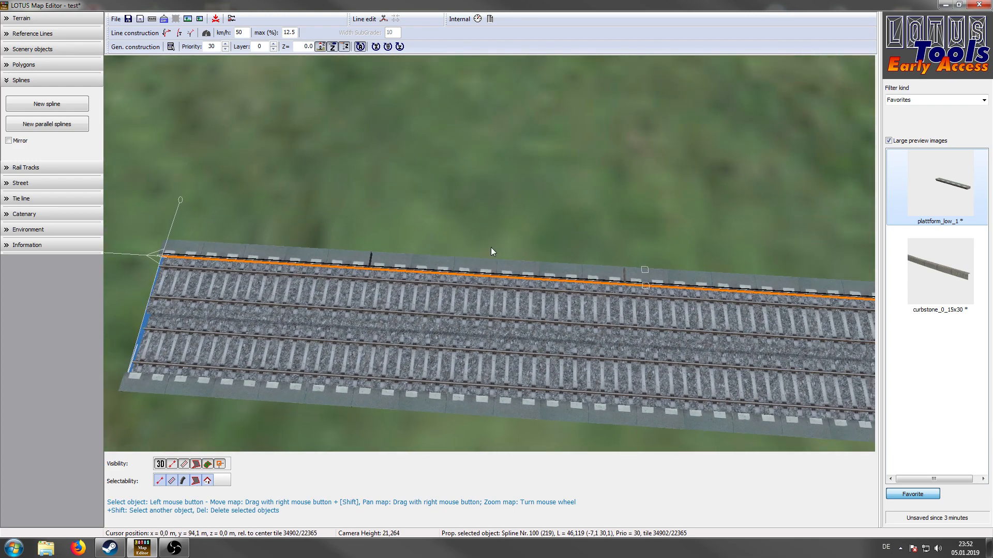
click(383, 18)
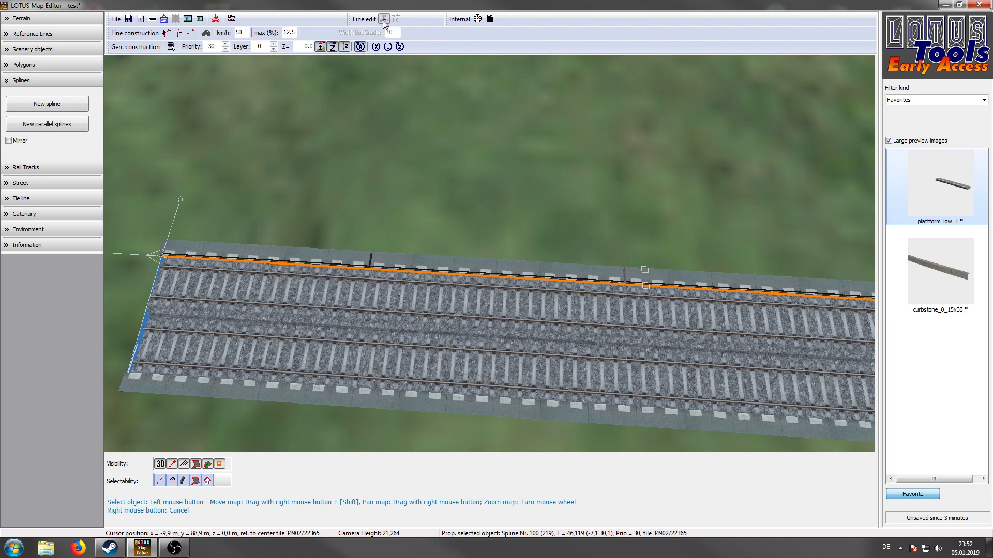
scroll(599, 265, up, 3)
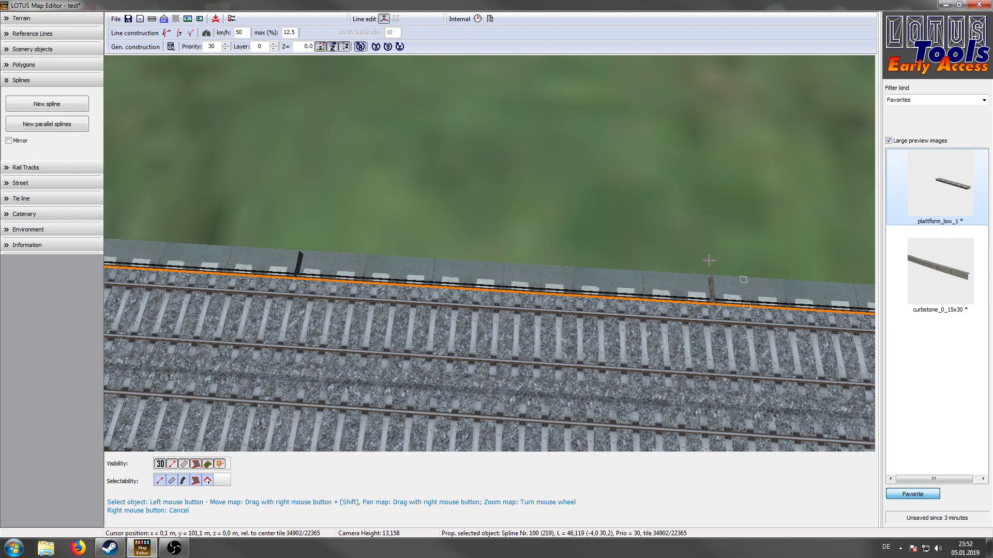
click(712, 301)
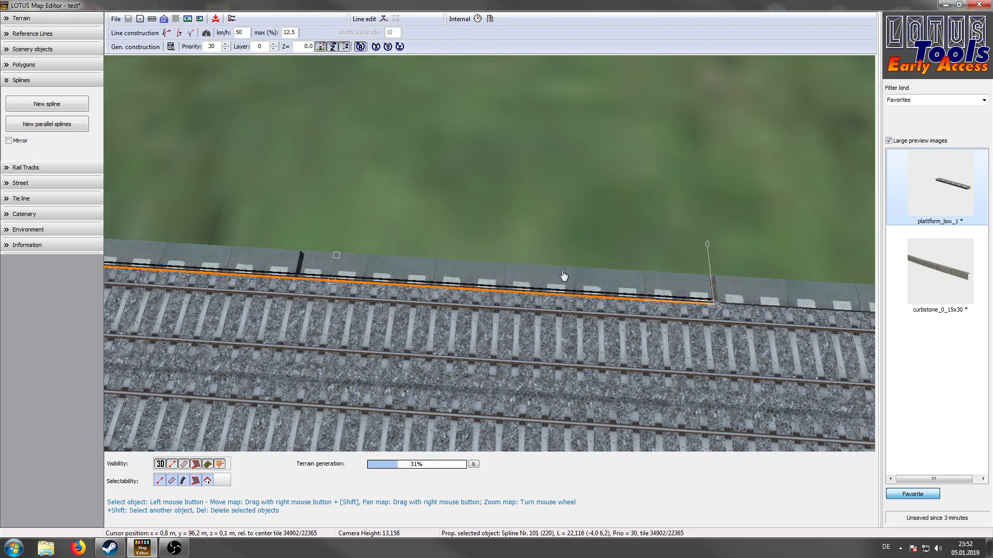
scroll(373, 270, down, 2)
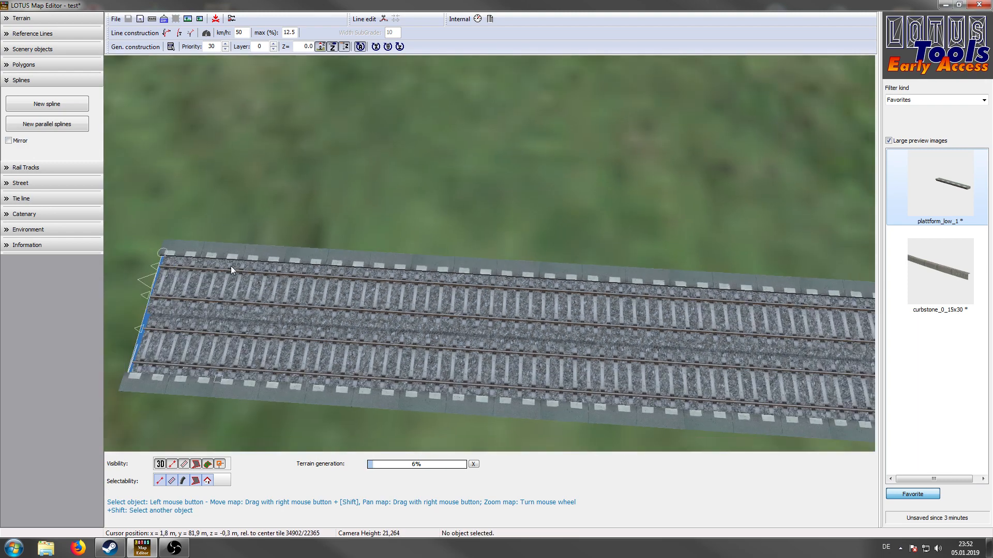
Delete the platform part away from the crossing and draw a 1.23 m reference line outward from that track's end centre at Z -0.15
scroll(464, 240, down, 2)
right_drag(214, 271, 217, 157)
double_click(306, 45)
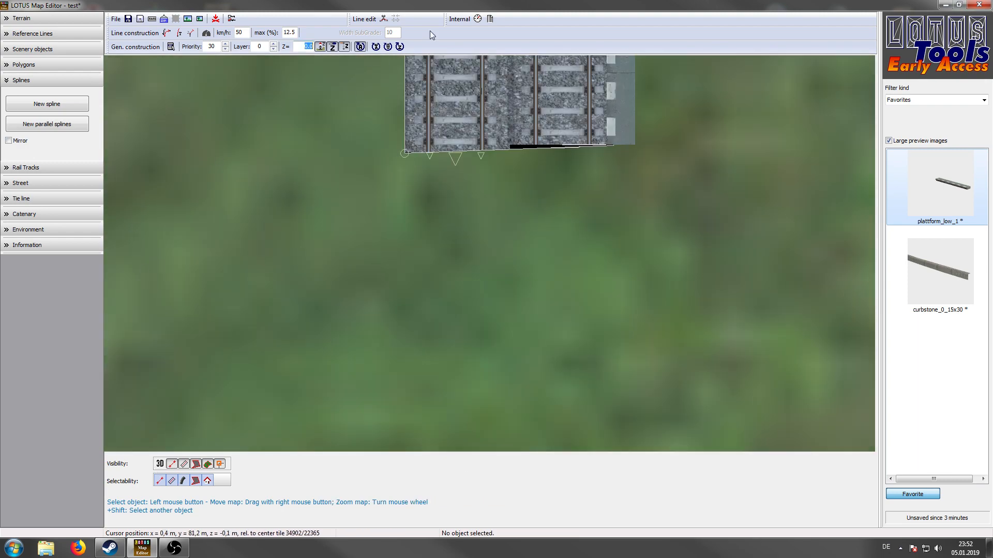
text(-0.15)
key(ctrl+r)
click(455, 158)
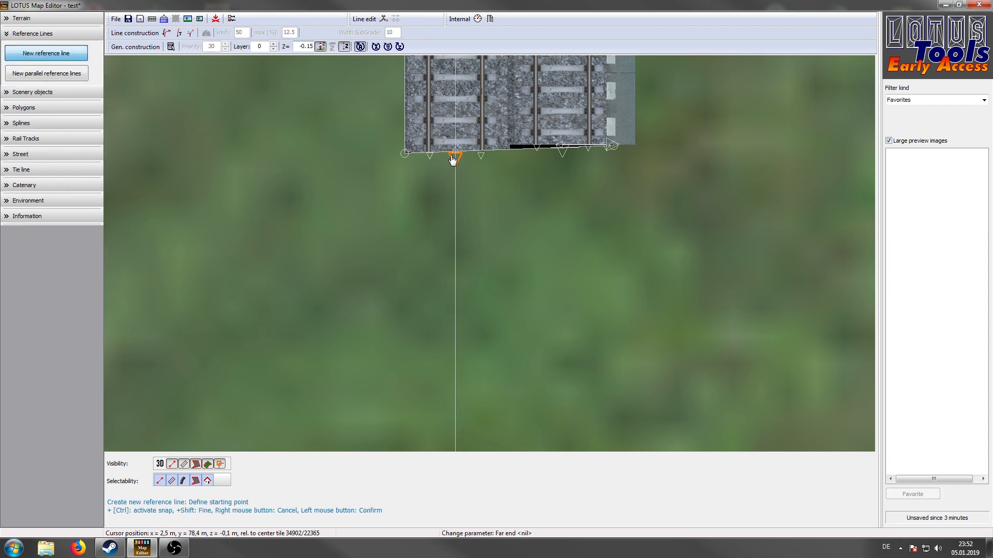
click(523, 289)
click(455, 155)
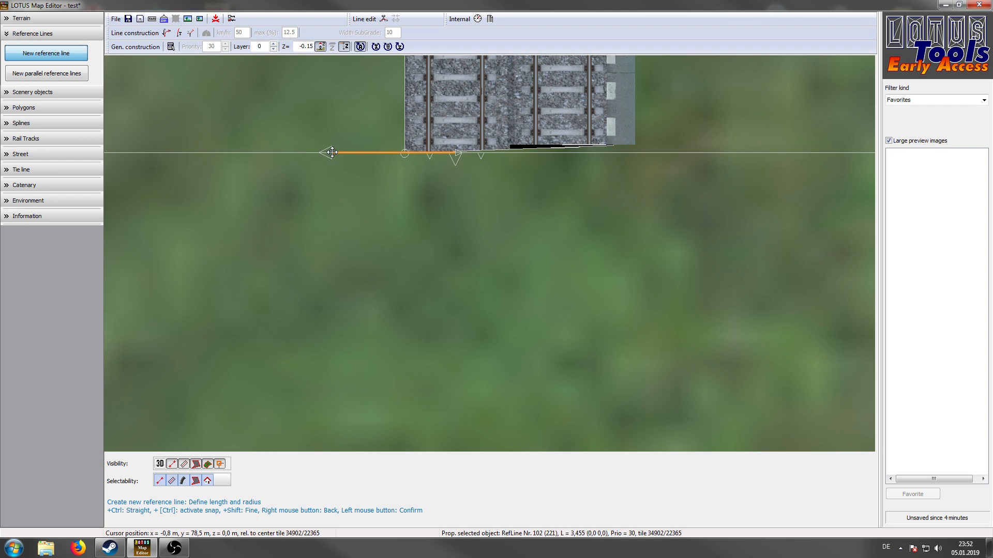
key(n)
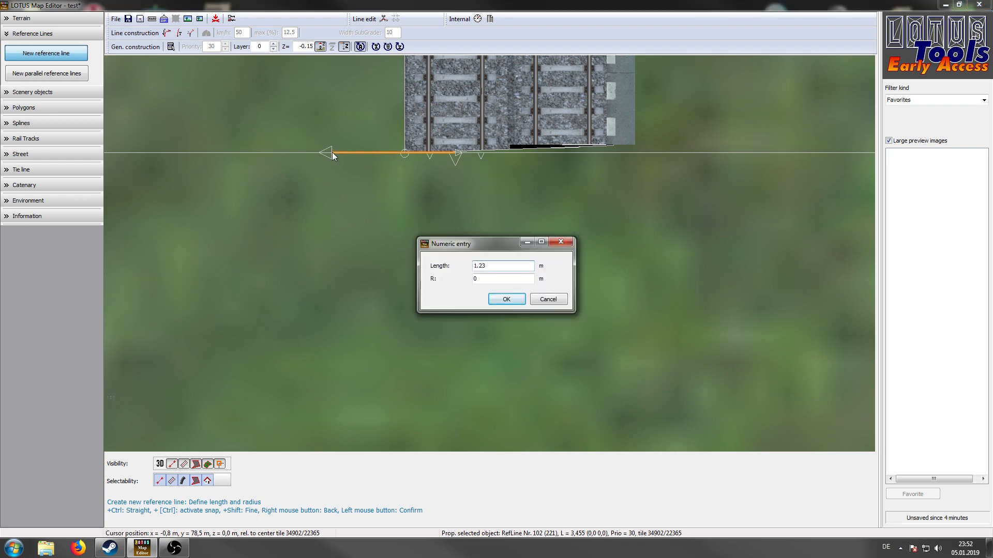
key(Return)
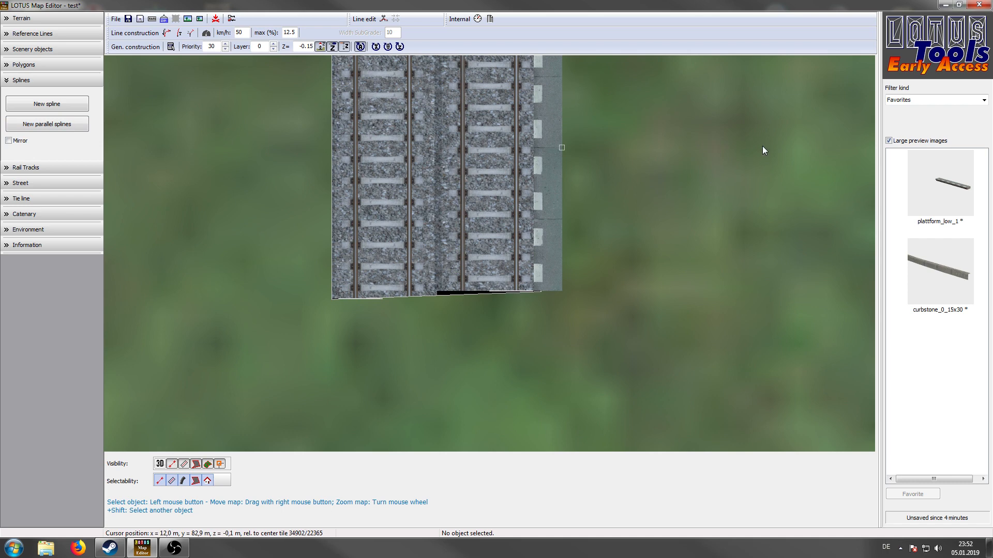
Lay a mirrored plattform_low_1 spline from the reference line's outer end along the track and connect it to the existing platform spline
click(901, 192)
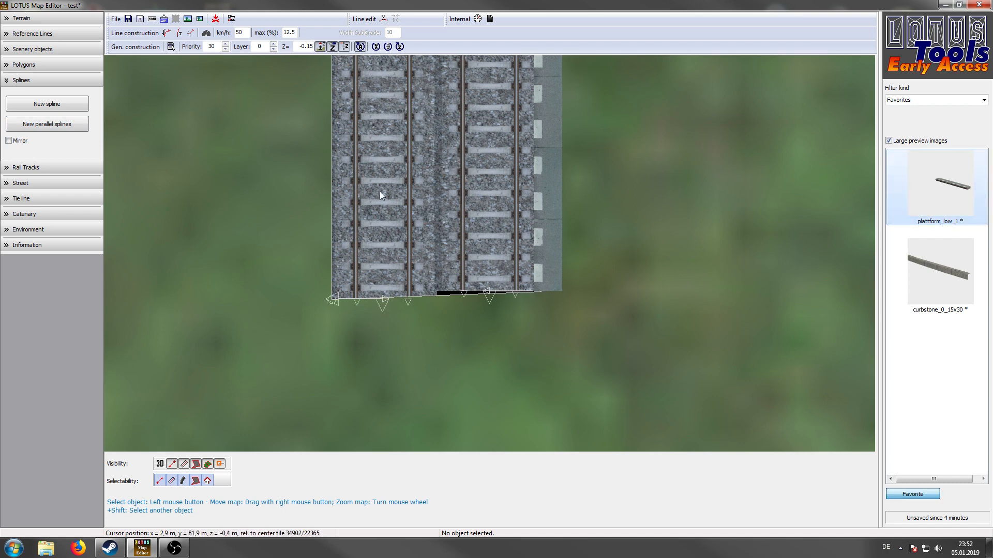
click(9, 140)
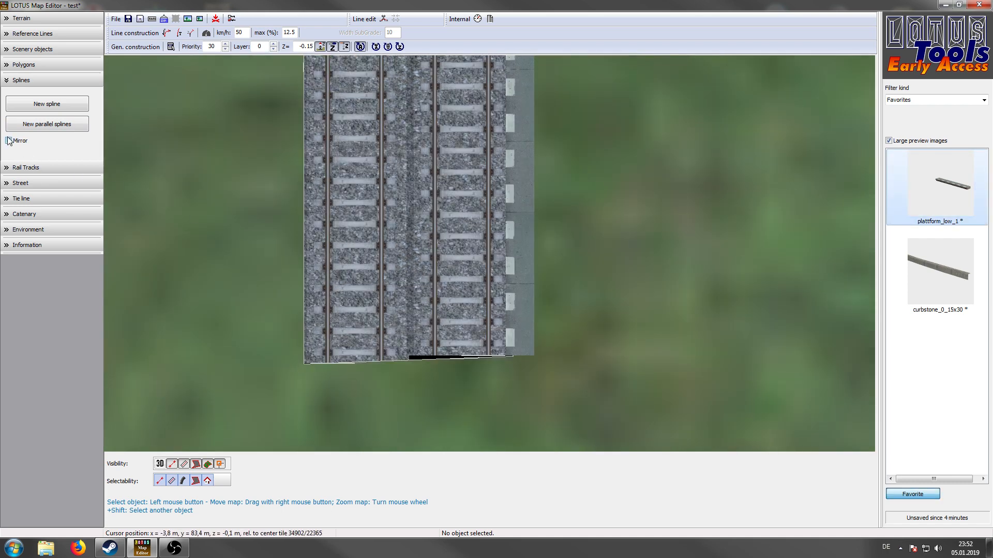
click(53, 106)
click(306, 366)
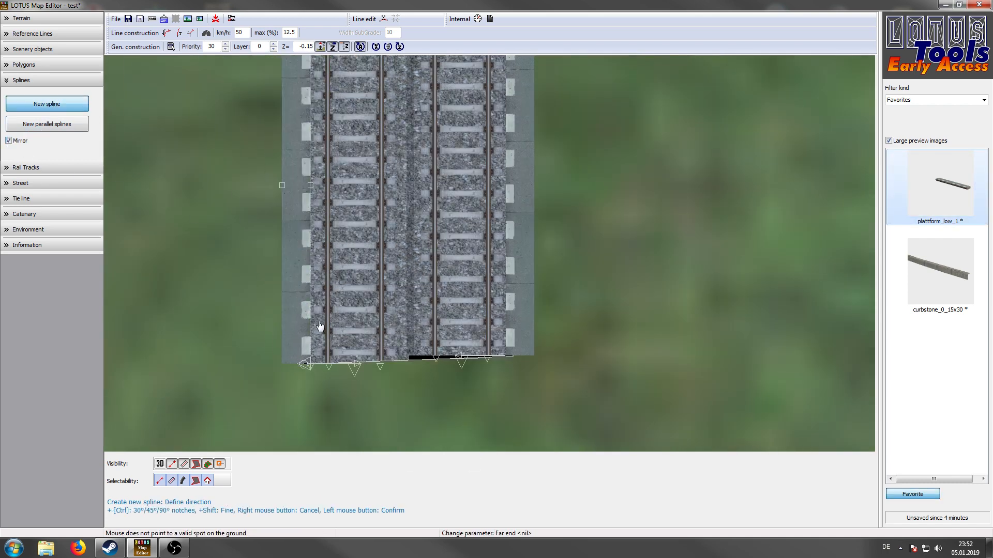
click(317, 221)
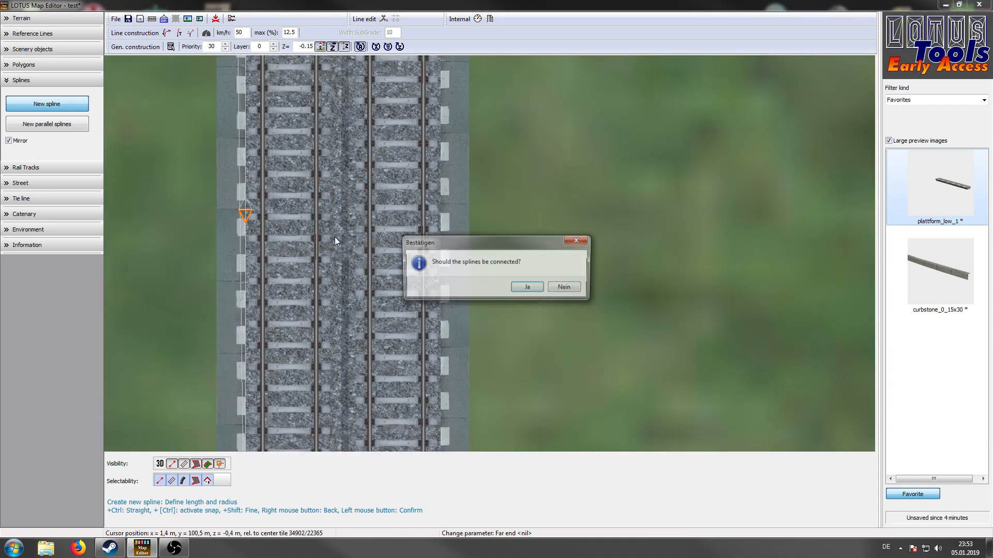
click(520, 288)
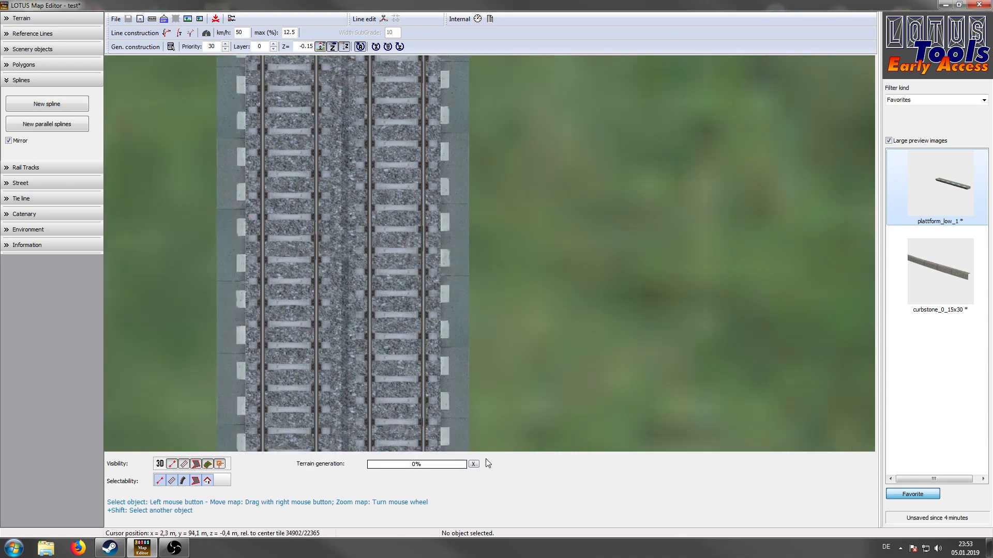
In the 3D view, edit the mirrored platform spline's object properties to remove the end cap in the middle of the platform
click(160, 464)
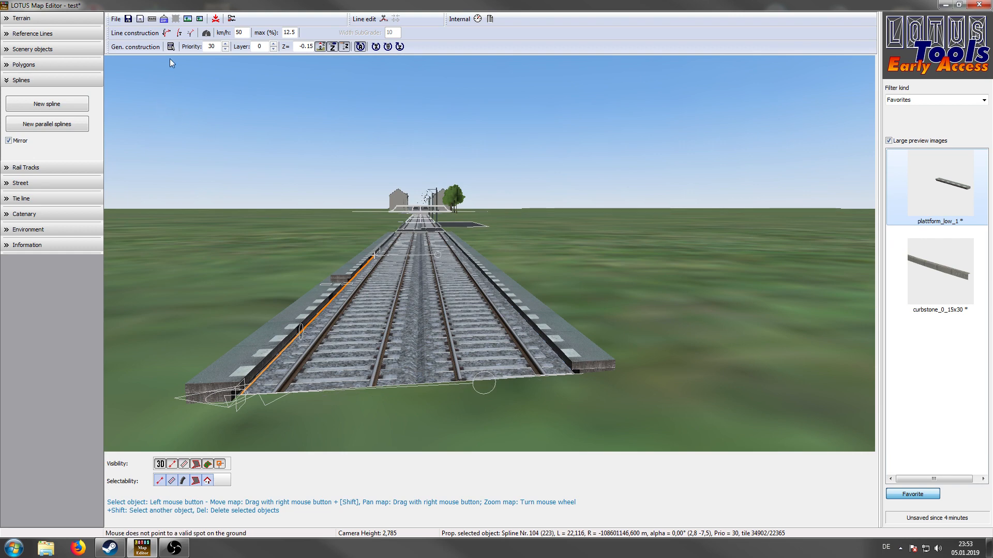
click(170, 46)
click(354, 38)
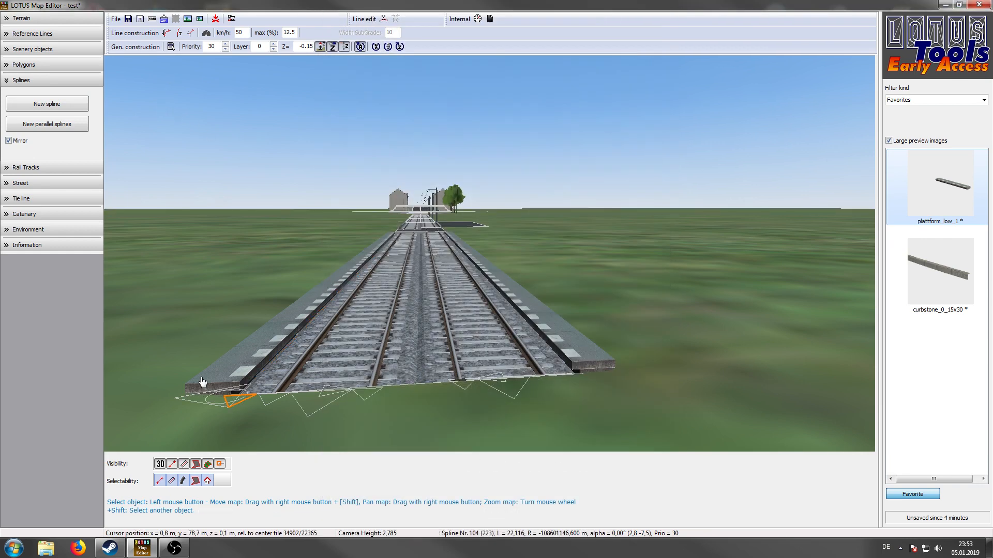
right_drag(202, 382, 277, 334)
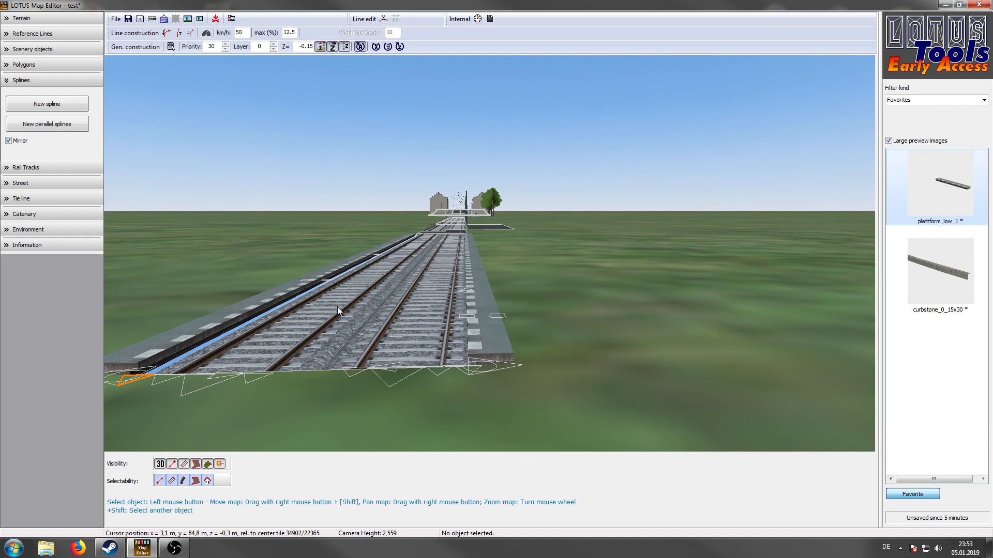
Return to the top-down view at the asphalt area and choose mark_stopline_1 from the Street and pavement elements
click(161, 465)
scroll(354, 250, up, 5)
click(925, 100)
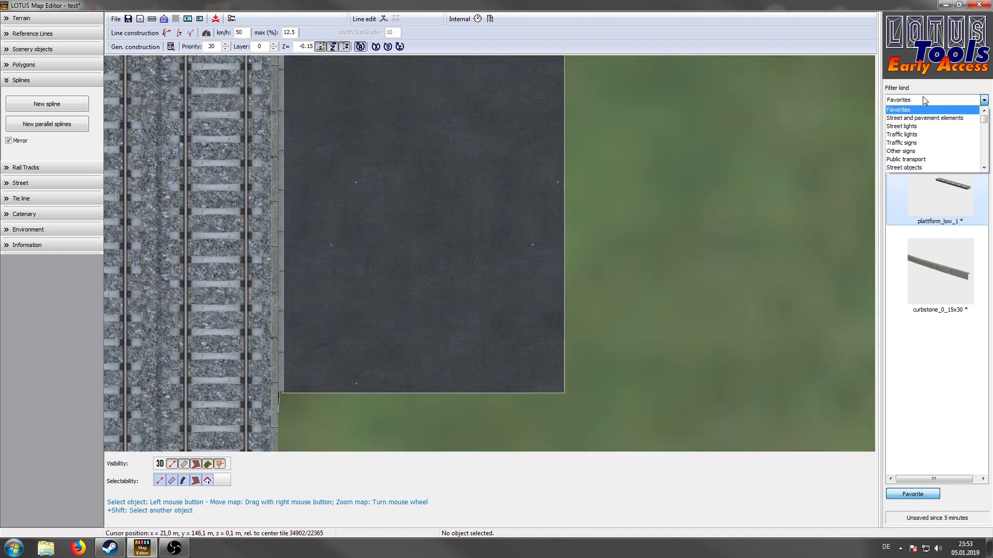
click(924, 118)
drag(983, 156, 985, 215)
click(940, 187)
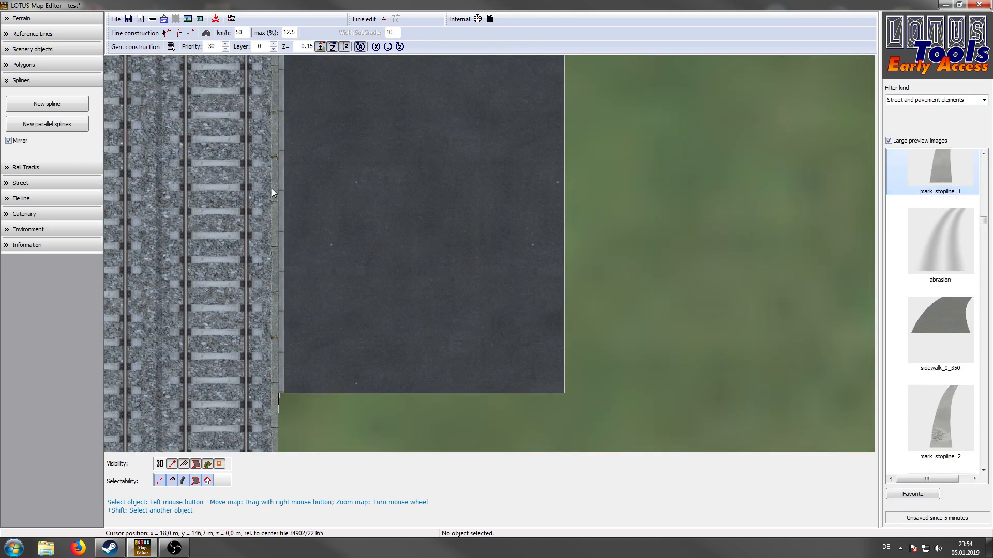
Lay two consecutive 3 m mark_stopline_1 splines, unmirrored, along the asphalt area's short edge, starting at the corner beside the tracks
click(49, 104)
click(280, 394)
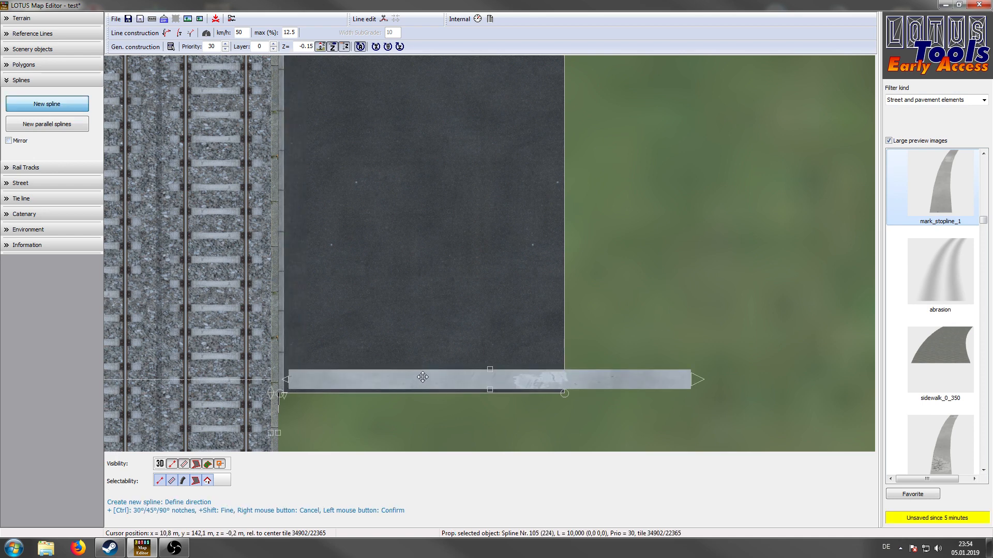
text(3)
key(Return)
text(3)
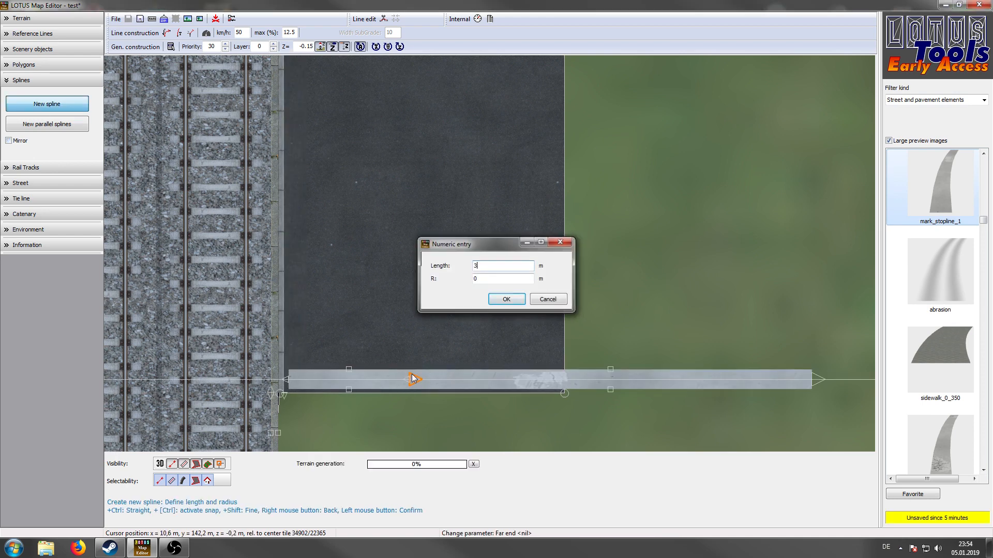
key(Return)
key(Escape)
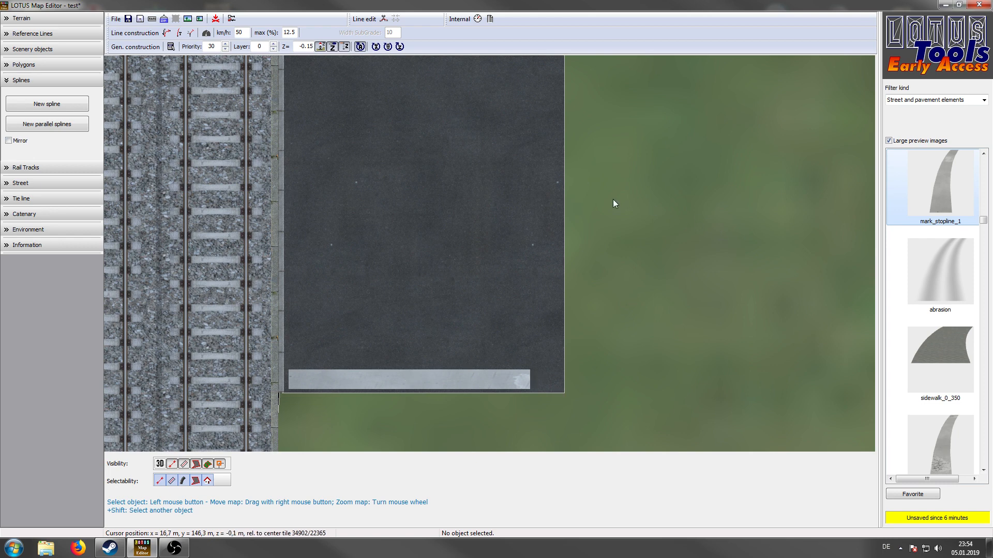
Lay an Fbm_025_durchgehend line from the outer end of the stop line along the asphalt area's long outer edge
drag(983, 221, 984, 336)
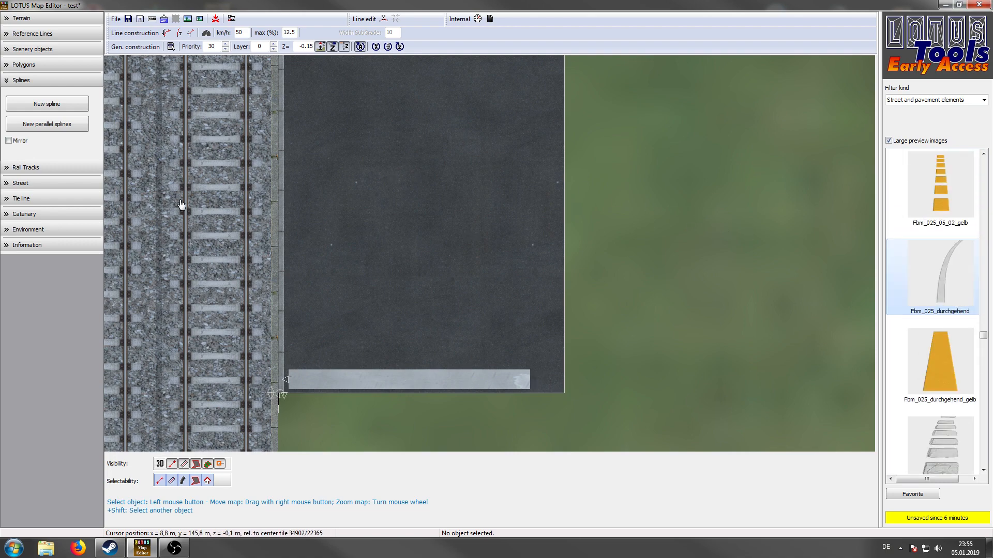
click(47, 103)
scroll(533, 227, down, 1)
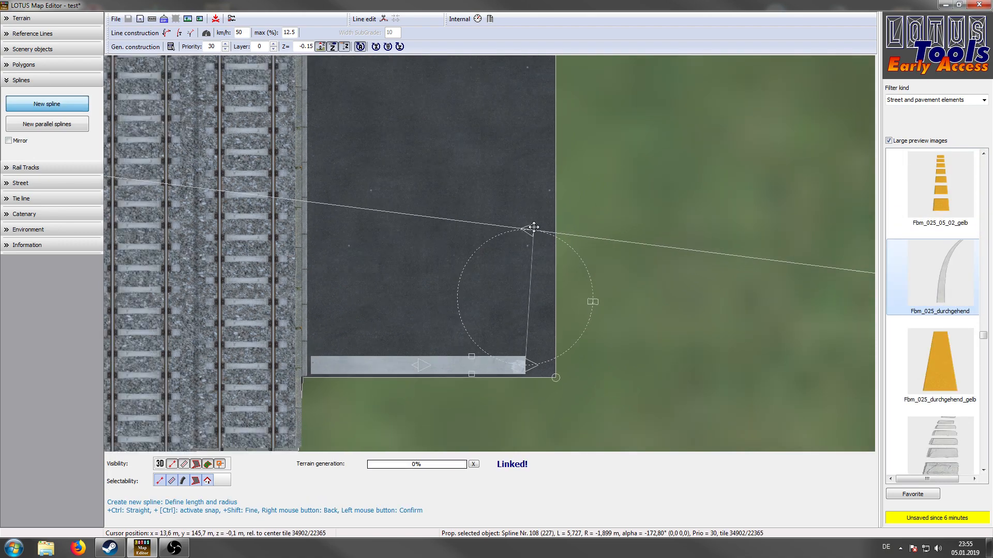
scroll(534, 228, down, 2)
click(522, 215)
scroll(520, 225, up, 2)
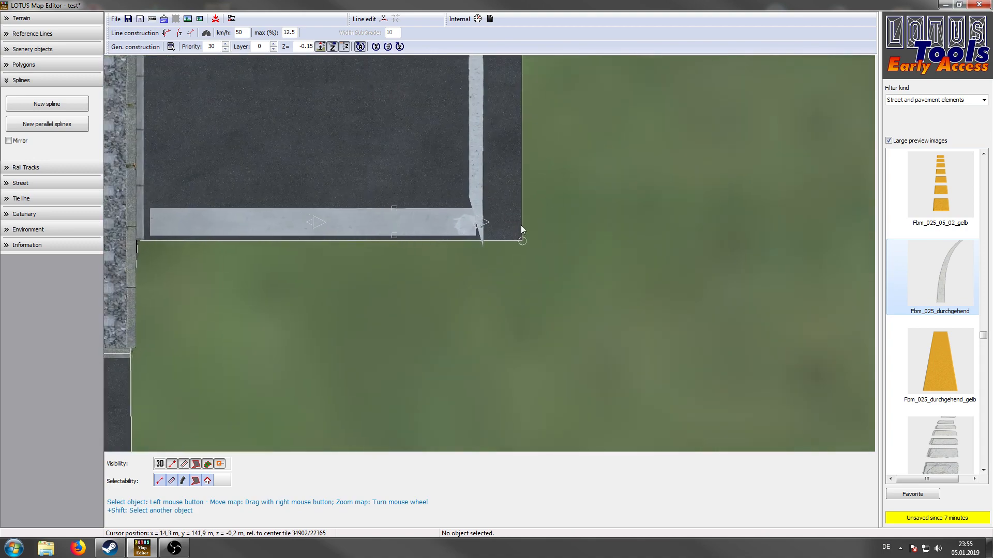
Lay a straight Fbm_015_6_6 dashed line about 29 m long from the middle of the stop line, parallel to the tracks
scroll(520, 225, down, 4)
drag(983, 336, 983, 313)
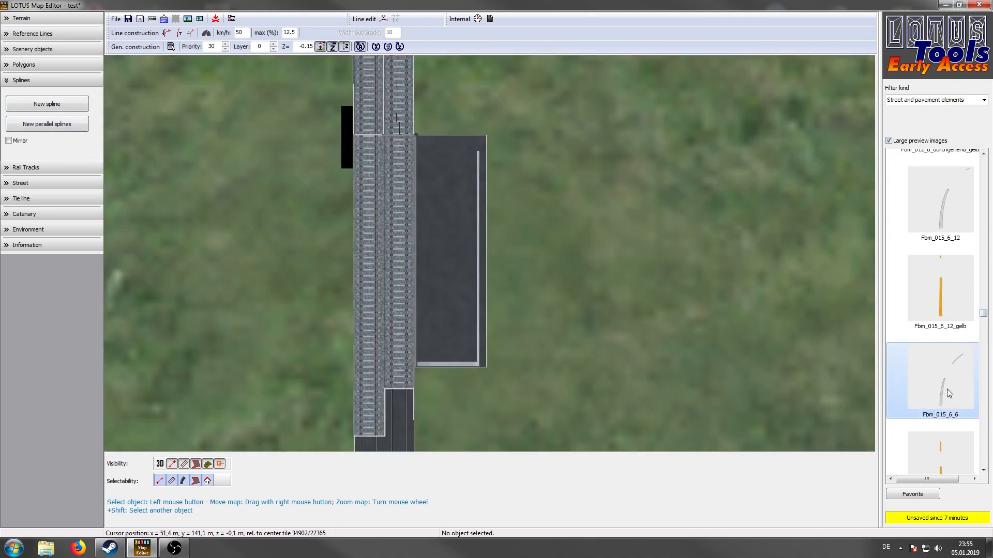
double_click(964, 375)
scroll(440, 359, up, 3)
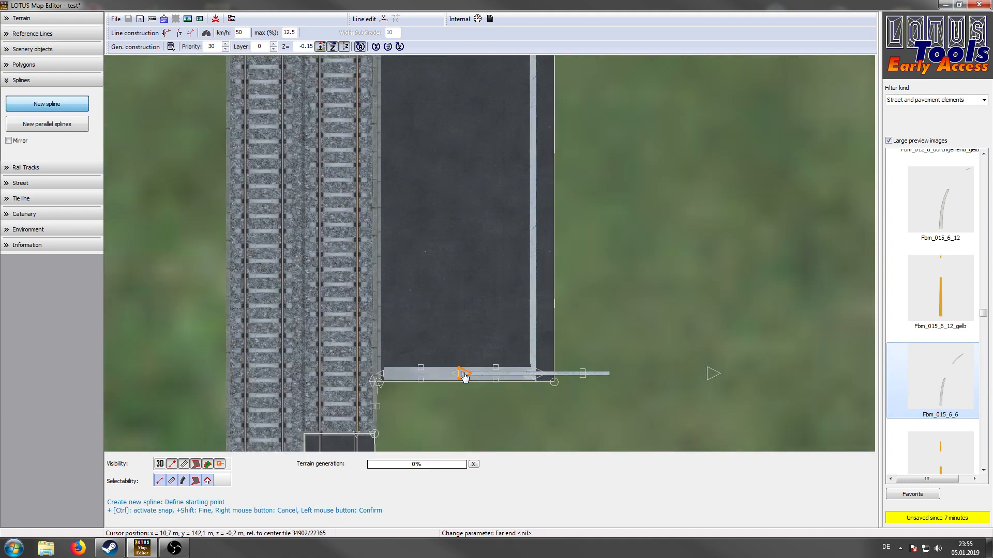
click(458, 375)
click(484, 151)
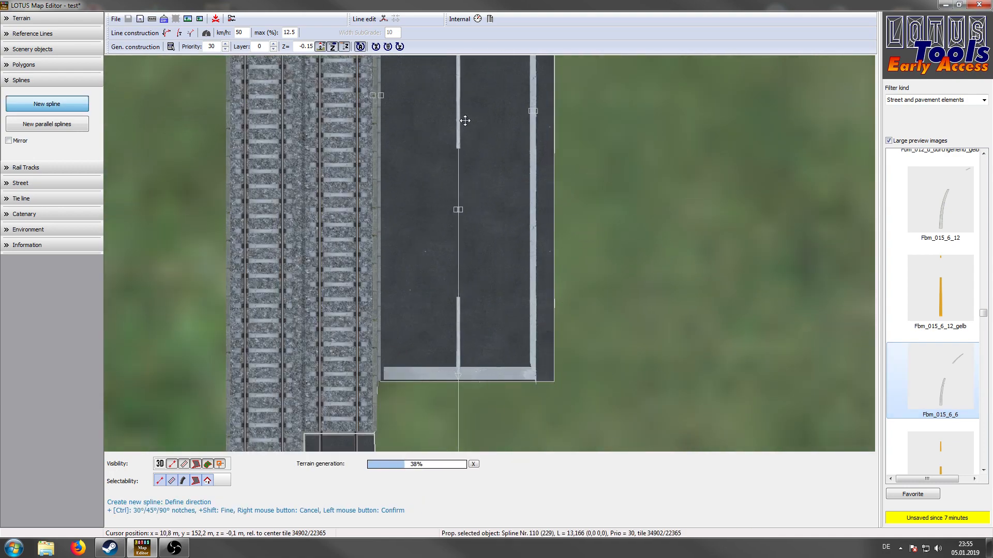
scroll(445, 290, down, 3)
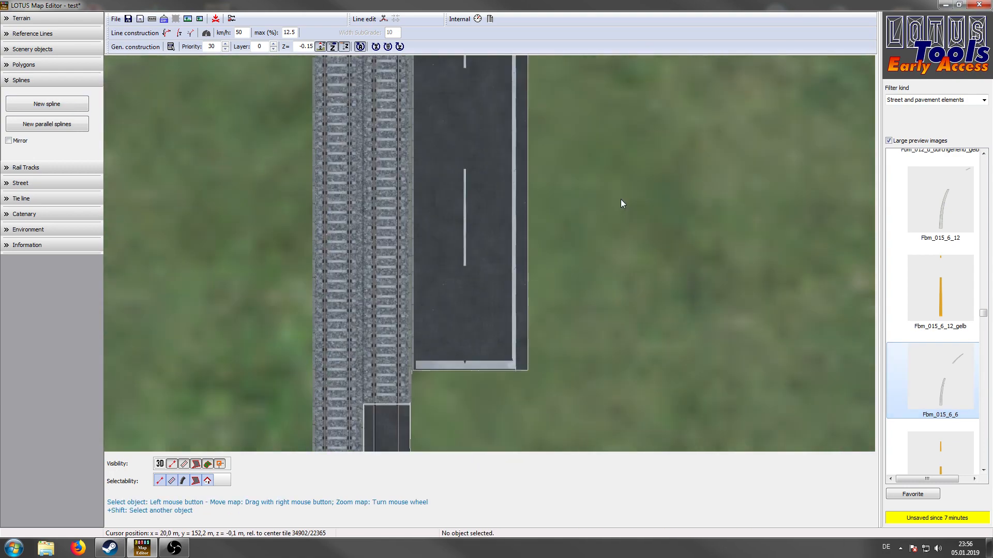
Set the dashed centre line's Y offset to 0 in its object properties
right_drag(612, 241, 648, 166)
scroll(648, 166, up, 4)
right_drag(593, 151, 551, 234)
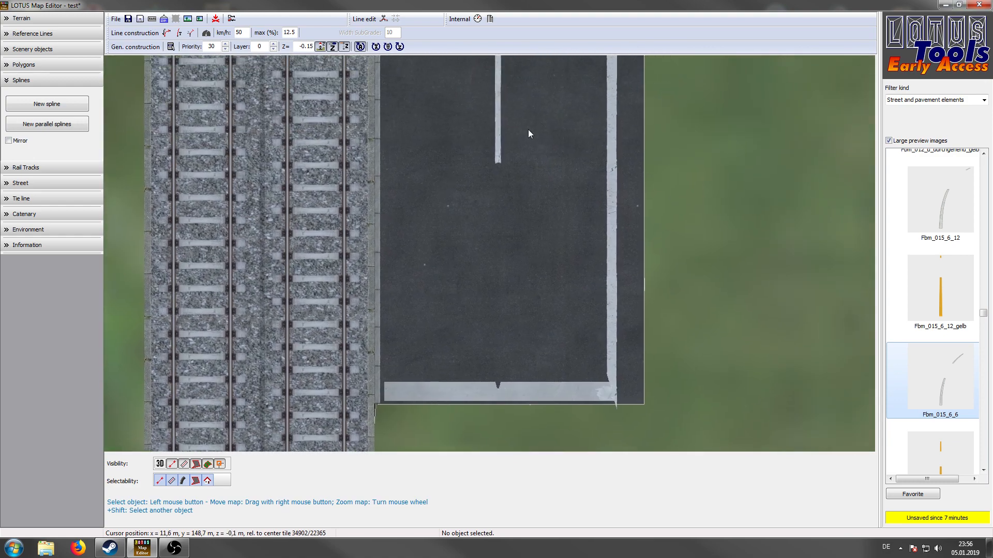
scroll(528, 129, up, 2)
right_drag(510, 399, 506, 312)
scroll(504, 269, down, 2)
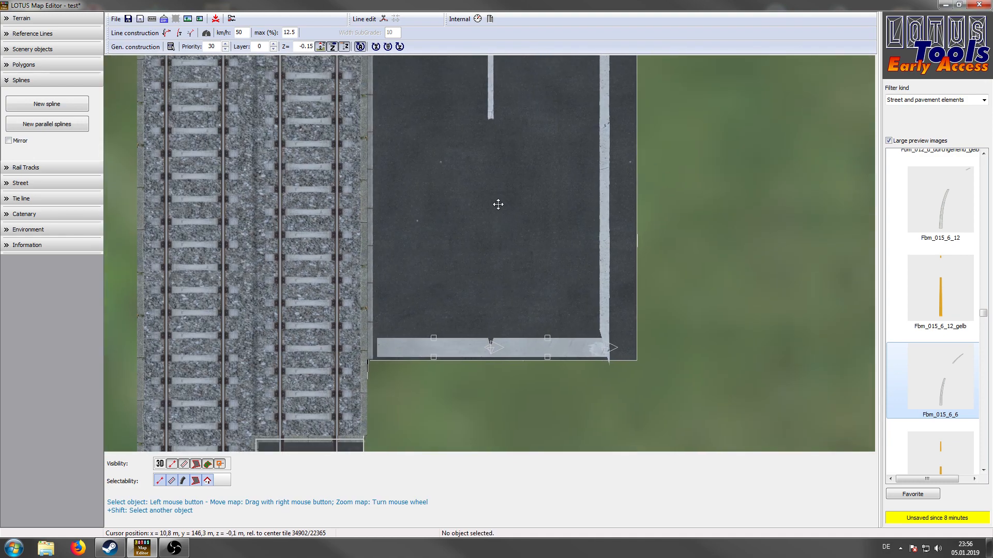
double_click(489, 159)
double_click(518, 291)
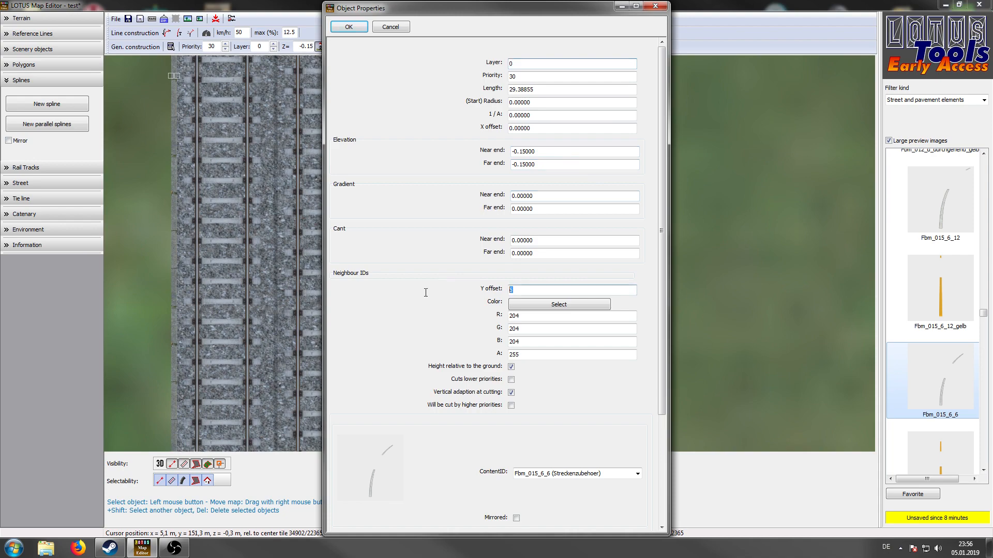
text(6)
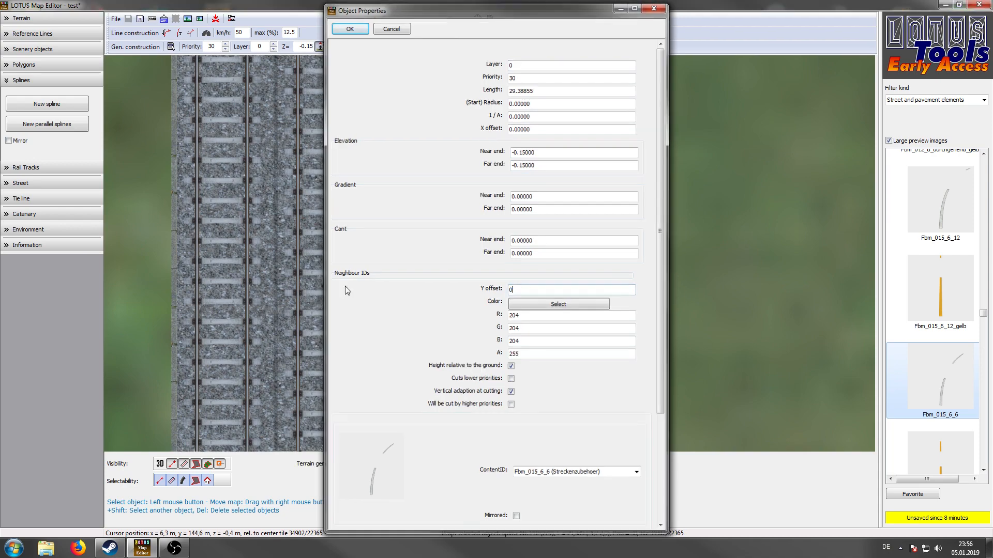
key(Return)
click(668, 259)
Set the dashed centre line's Y offset to 1 in its object properties and inspect where it meets the stop line
right_drag(560, 327, 563, 235)
scroll(563, 234, up, 4)
scroll(543, 287, up, 3)
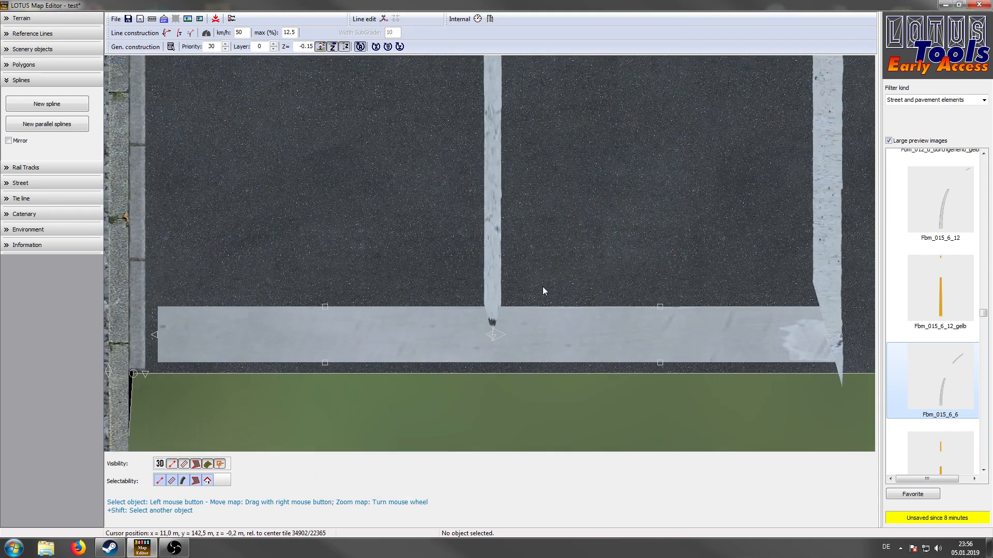
double_click(495, 259)
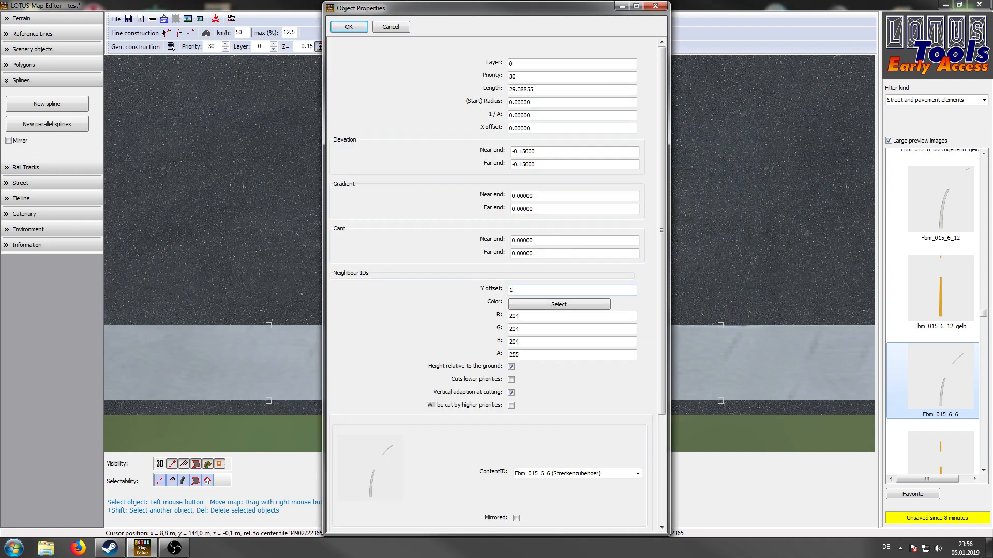
text(1)
key(Return)
click(517, 409)
scroll(507, 341, up, 3)
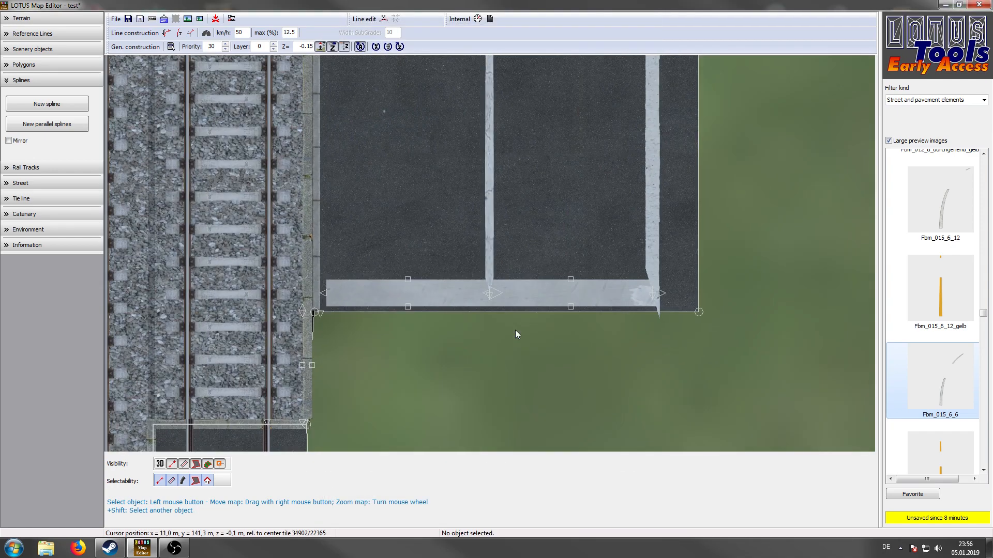
Lay a second straight Fbm_015_6_6 spline about 28 m long, continuing from the far end of the dashed centre line
scroll(515, 331, down, 8)
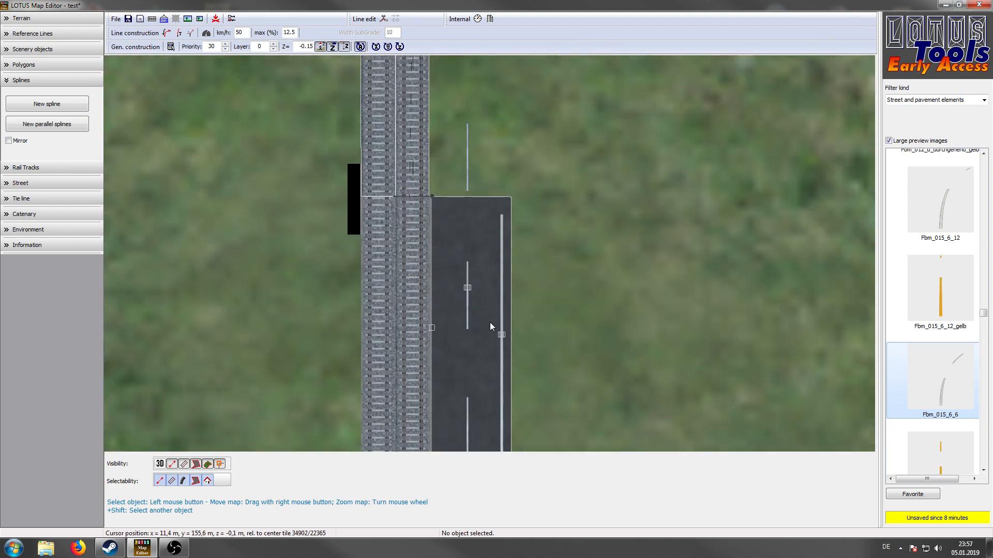
scroll(461, 231, up, 5)
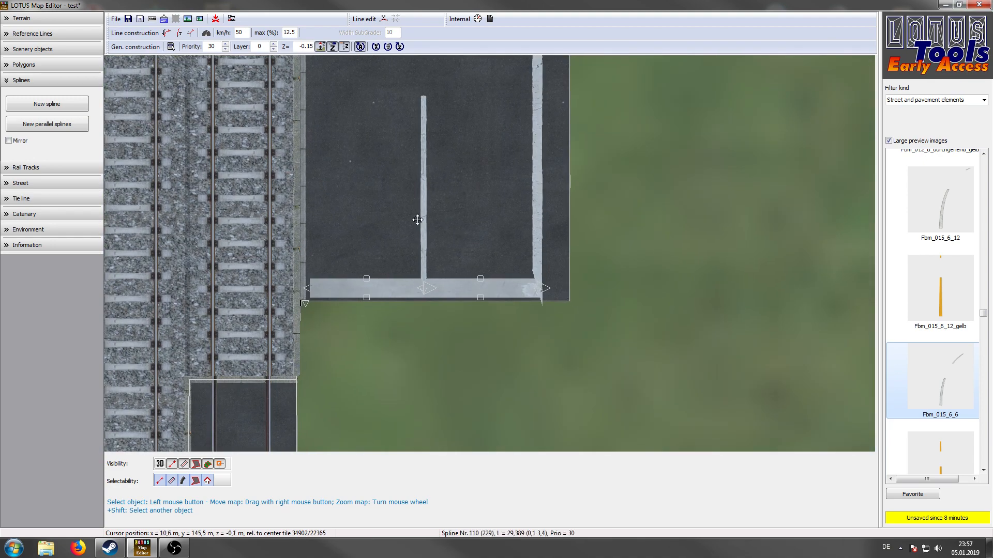
scroll(417, 222, down, 2)
right_drag(418, 220, 401, 278)
scroll(460, 104, down, 3)
right_drag(459, 67, 467, 165)
scroll(465, 162, up, 3)
right_drag(455, 228, 446, 362)
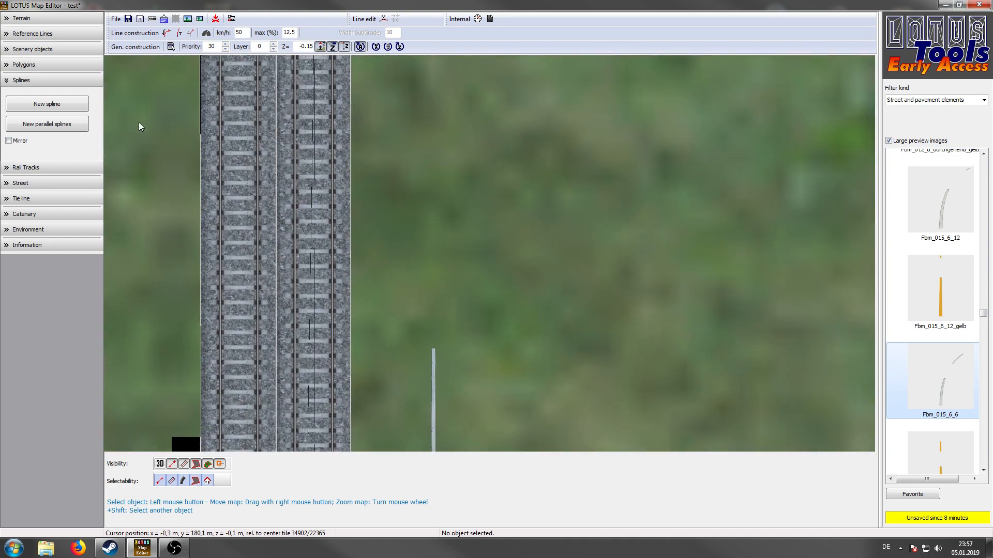
click(47, 104)
click(434, 348)
scroll(475, 227, down, 3)
right_drag(462, 150, 415, 362)
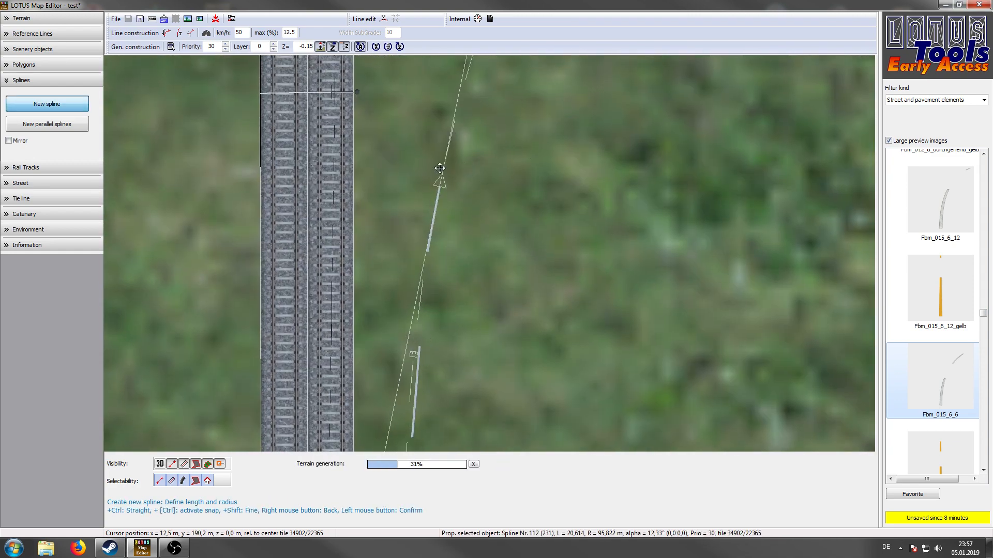
ctrl+click(410, 84)
Examine the dash pattern at the joint between the two Fbm_015_6_6 splines and check the Y offset in the second spline's object properties
right_drag(419, 439, 449, 180)
scroll(449, 180, up, 2)
scroll(451, 165, down, 2)
right_drag(453, 98, 444, 230)
scroll(440, 227, up, 2)
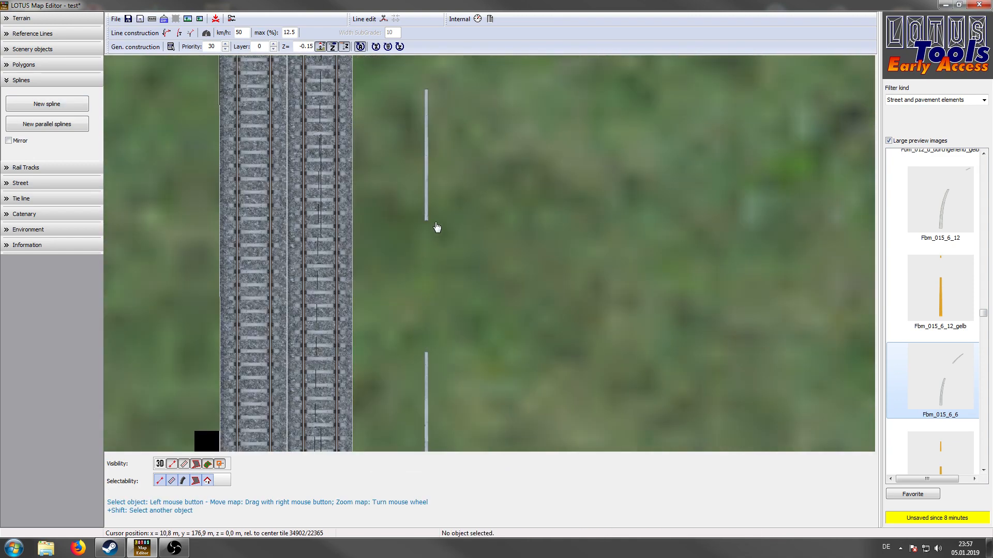
scroll(485, 329, down, 2)
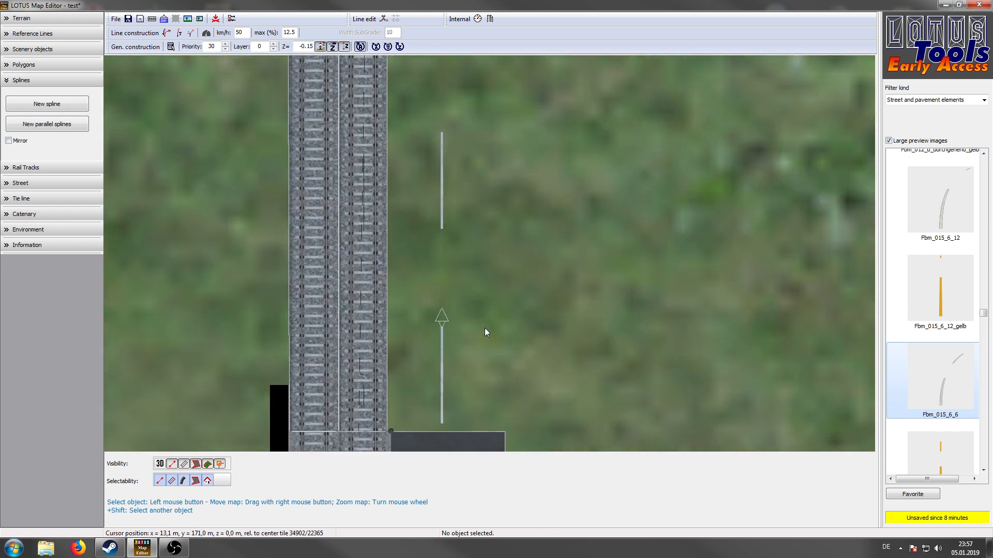
scroll(485, 328, up, 1)
click(432, 216)
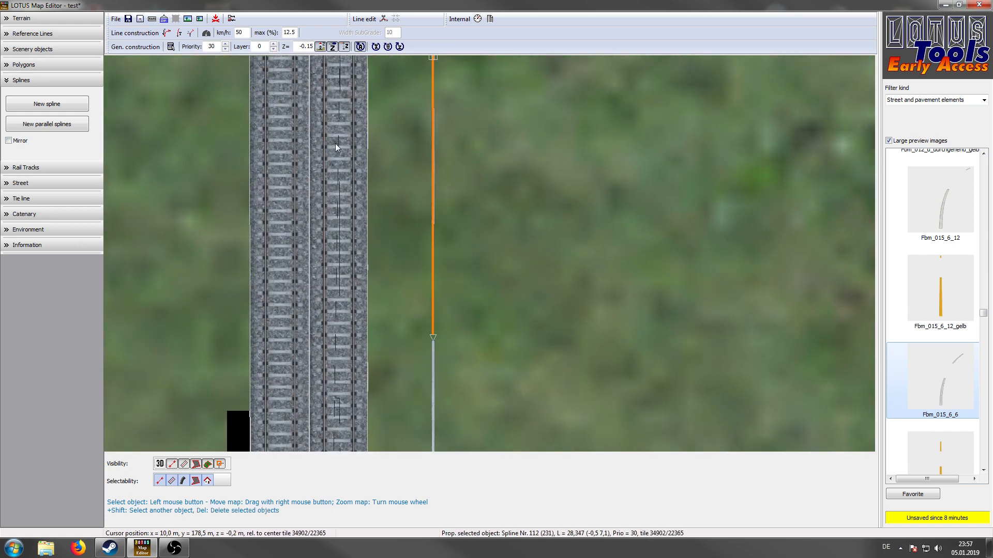
click(171, 47)
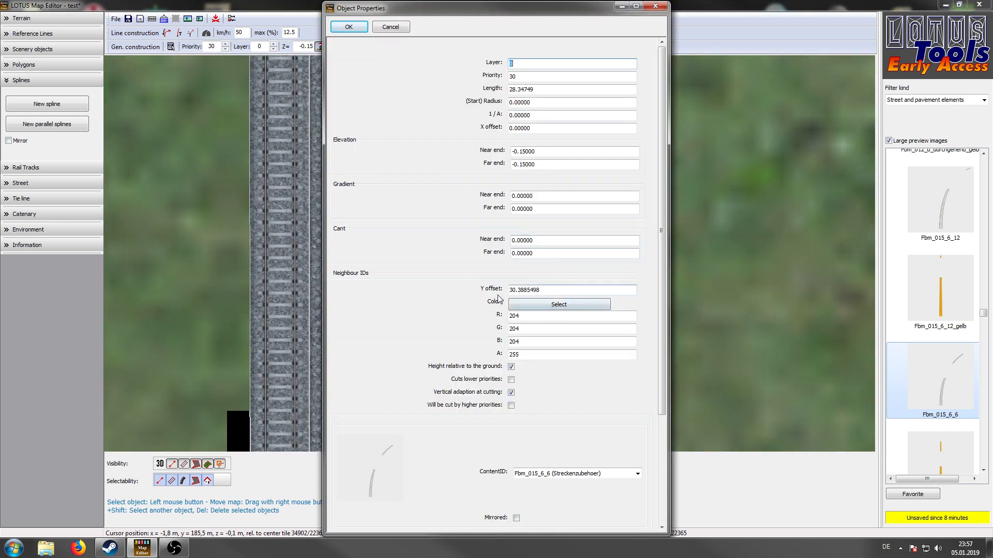
click(656, 7)
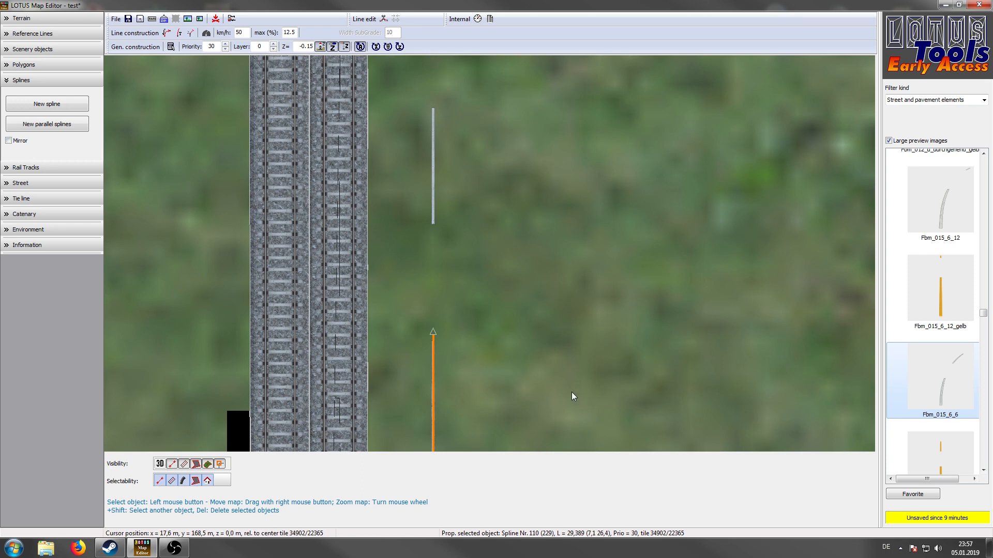
click(433, 210)
click(173, 47)
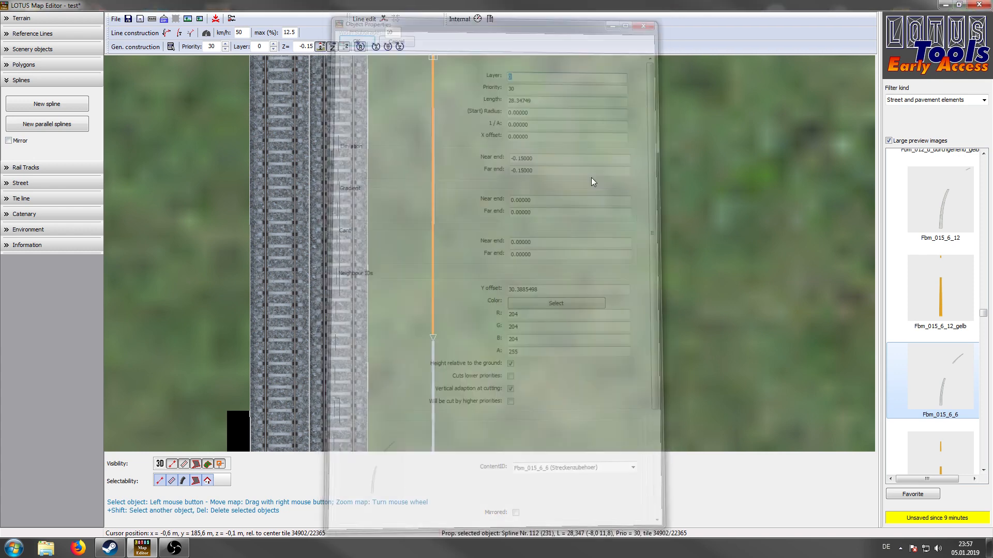
click(655, 6)
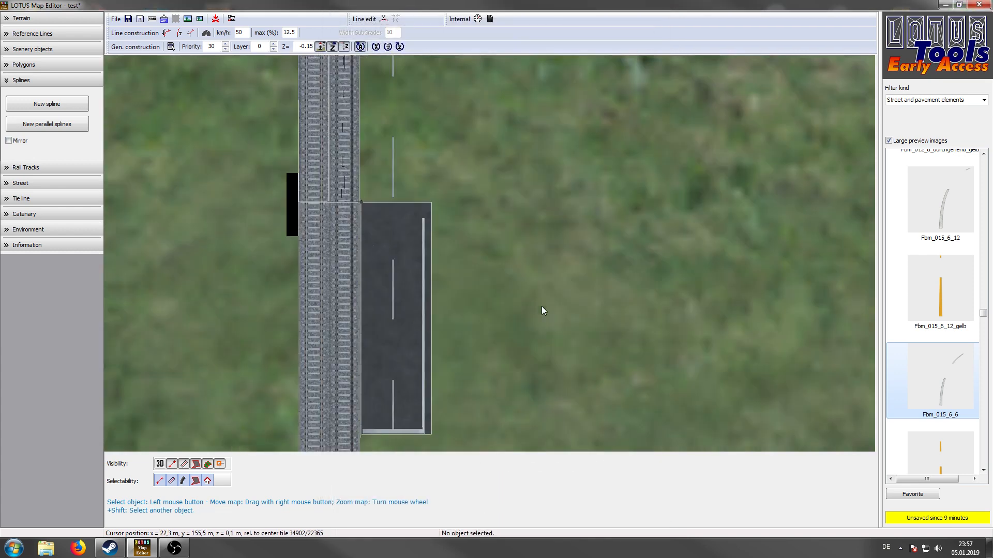
right_drag(542, 309, 538, 150)
scroll(483, 335, up, 3)
mouse_move(471, 349)
right_down()
mouse_move(523, 237)
mouse_move(463, 361)
right_up()
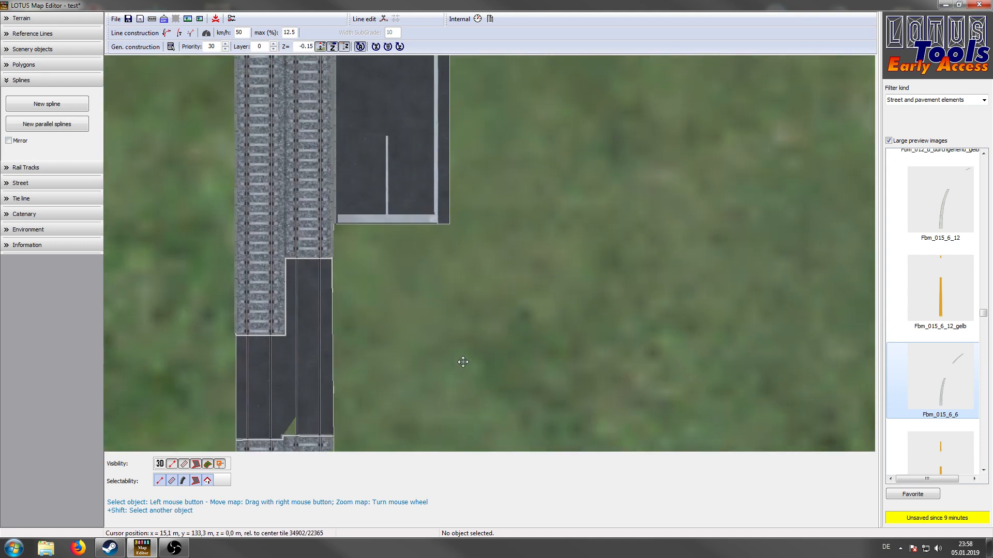
right_drag(479, 217, 452, 359)
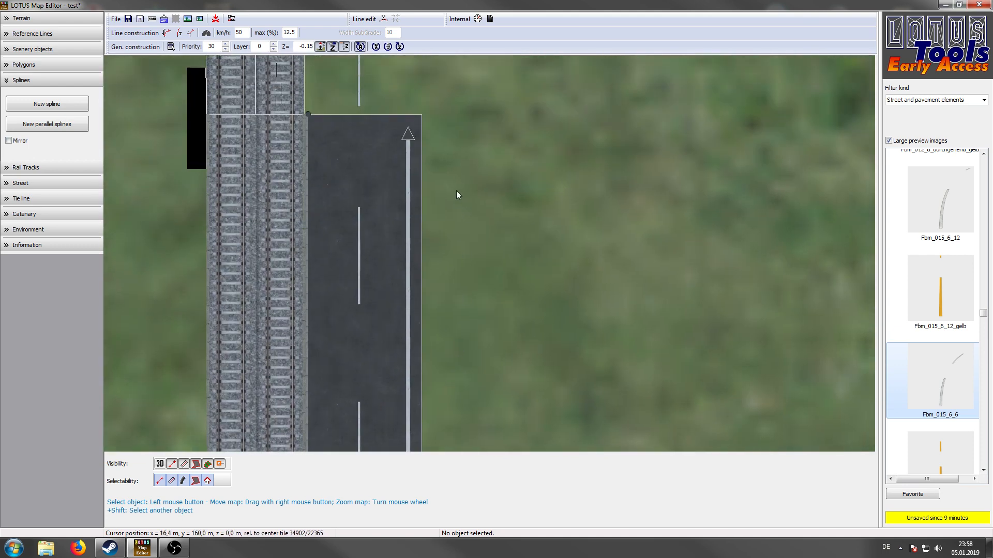